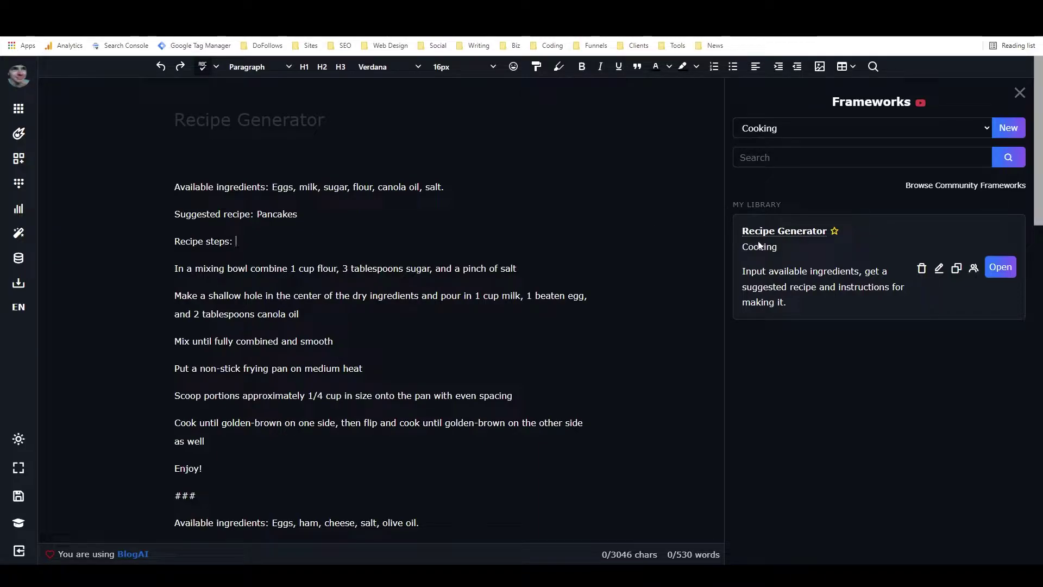
Look over the Recipe Generator framework settings and close them unchanged
click(930, 267)
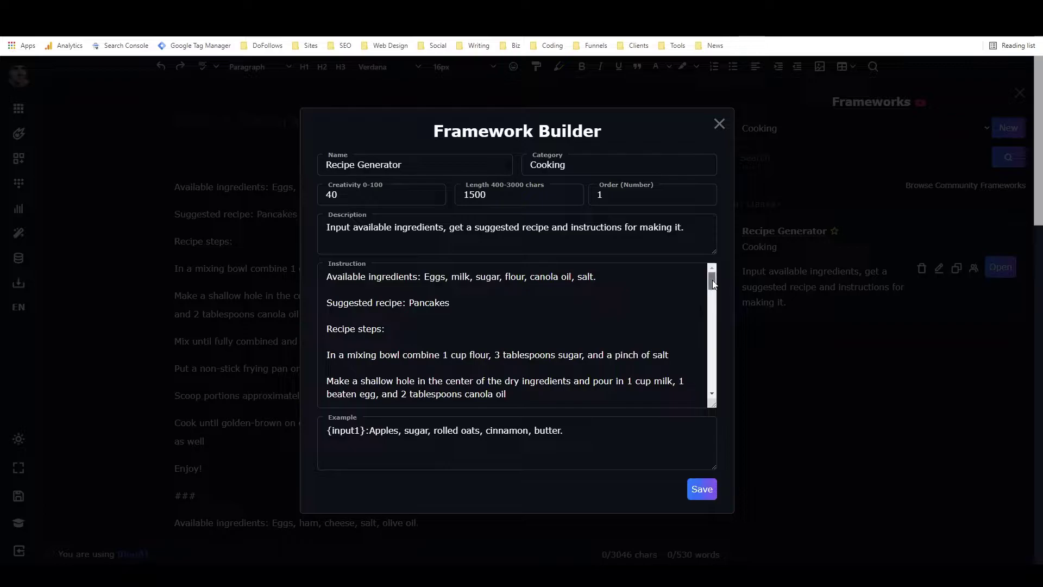
drag(714, 282, 718, 386)
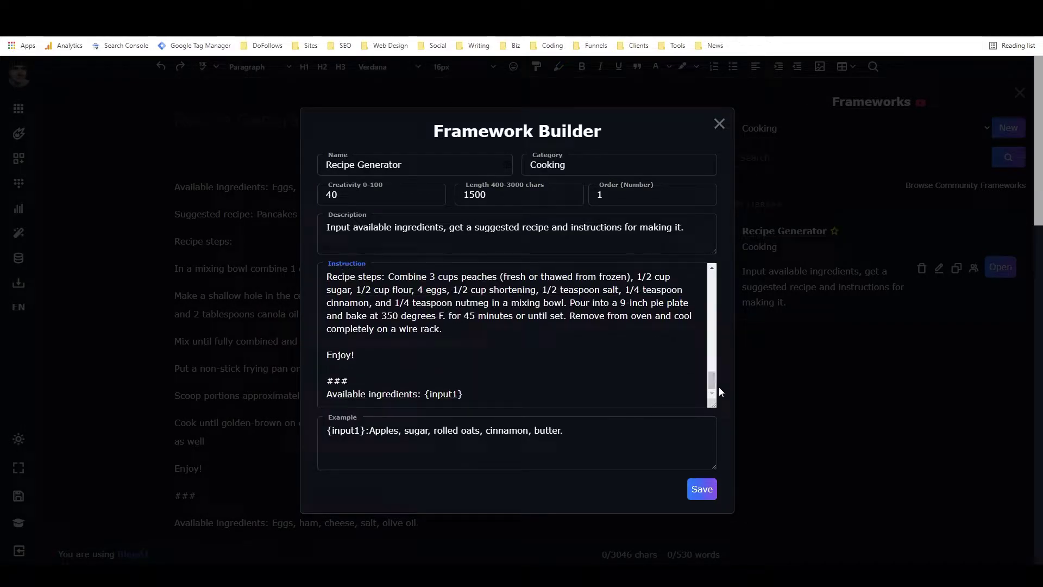
click(721, 125)
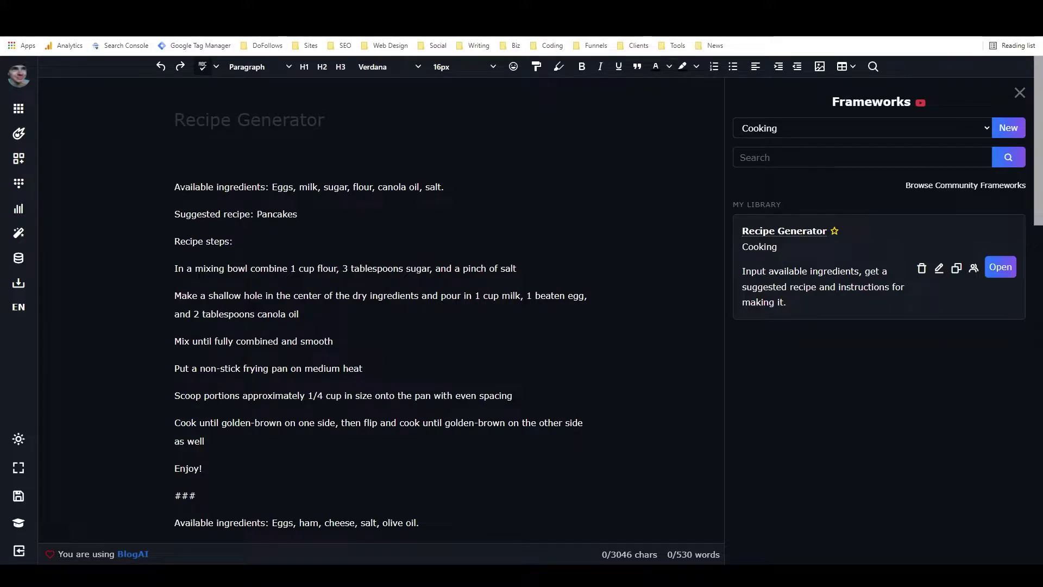
Check the first example's Available ingredients, Suggested recipe and Recipe steps labels
drag(180, 187, 272, 187)
click(283, 186)
drag(174, 214, 262, 215)
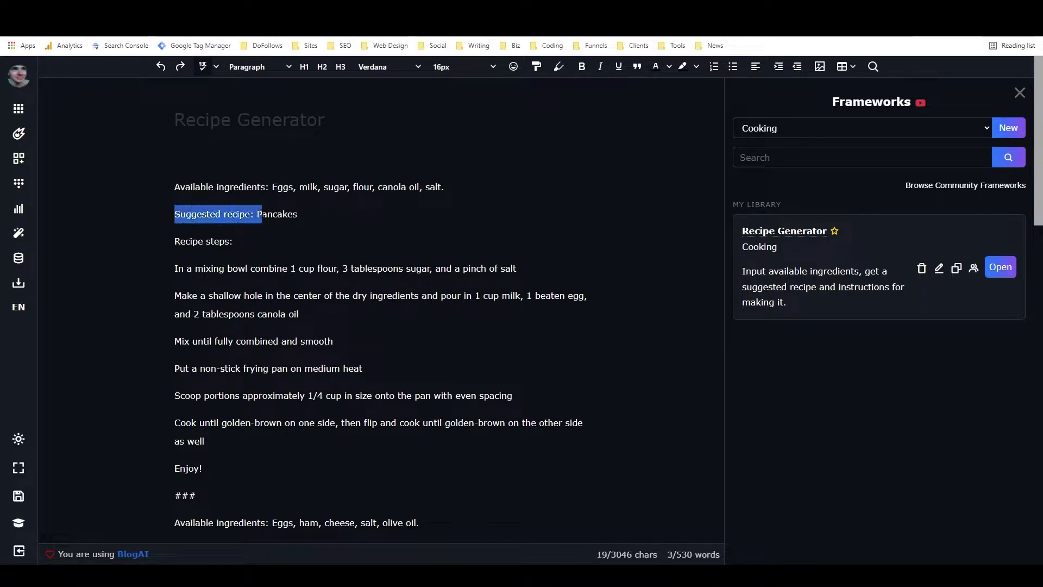
click(264, 215)
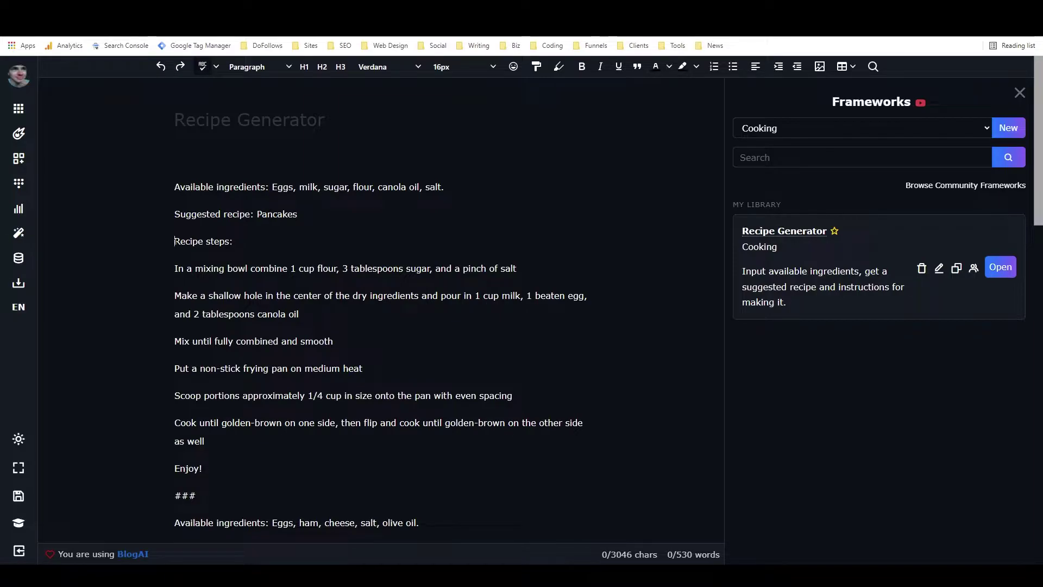
drag(174, 240, 232, 241)
click(233, 241)
Scroll through the examples, checking the ### separators and the fried rice example's ingredients label
scroll(167, 213, down, 1)
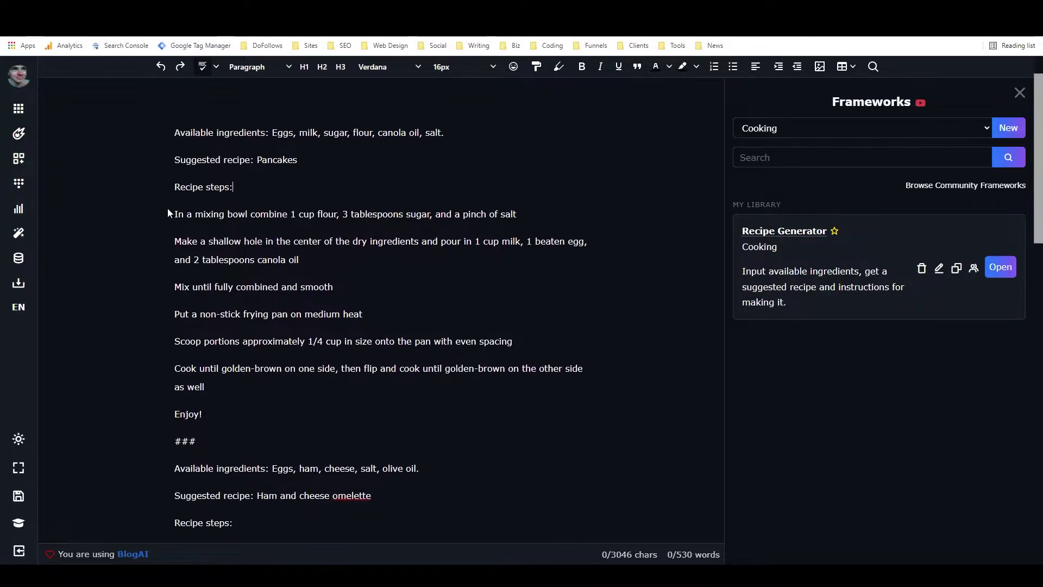
scroll(381, 310, down, 3)
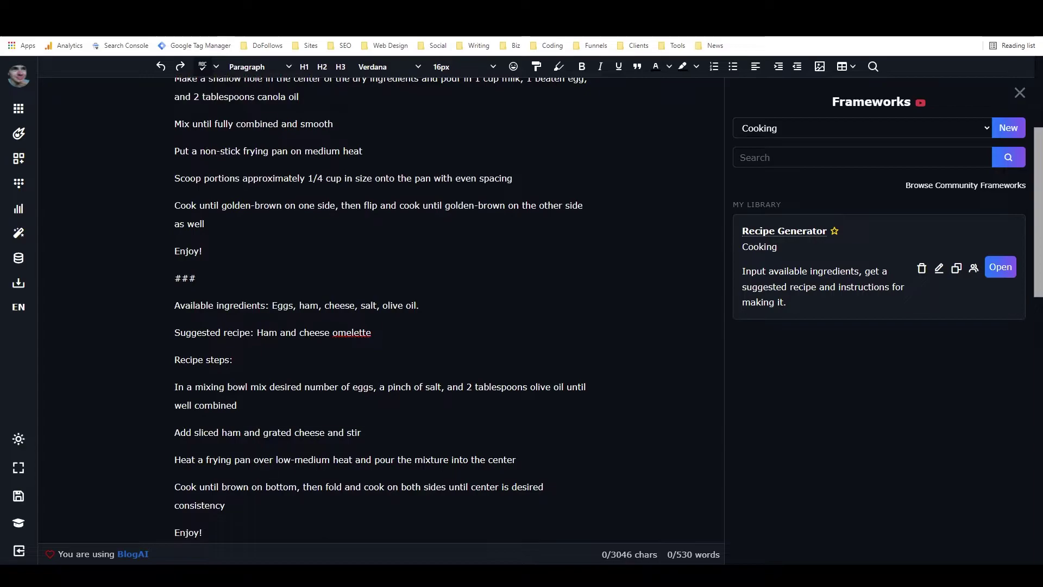
scroll(380, 310, down, 1)
scroll(380, 310, down, 1)
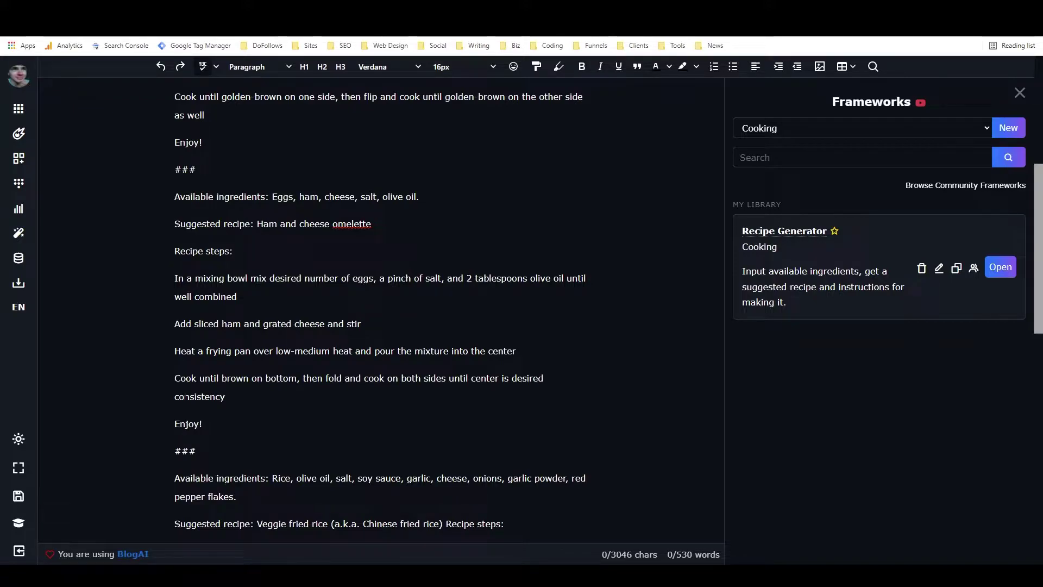
scroll(380, 310, up, 2)
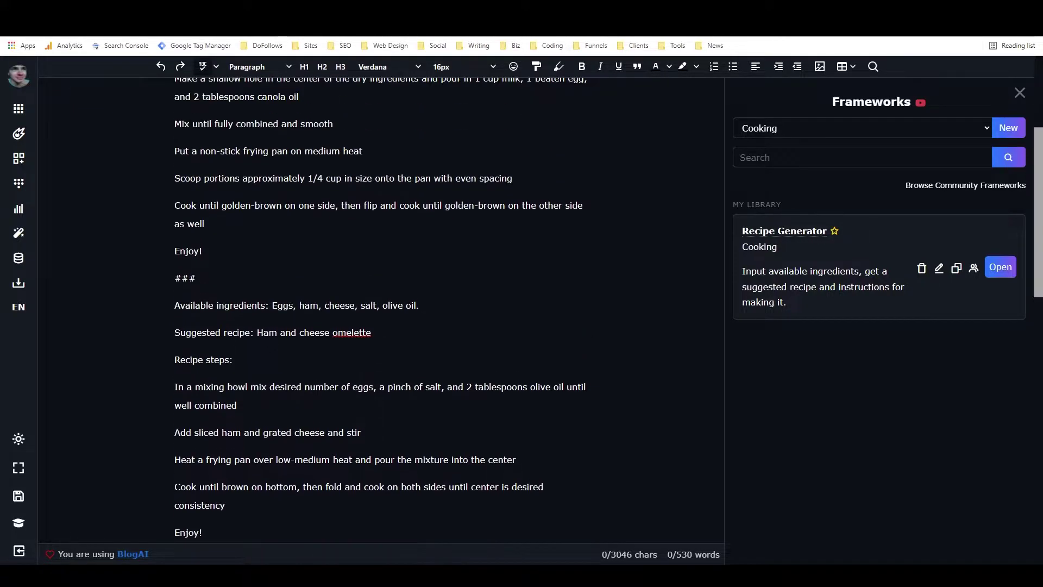
double_click(185, 278)
click(184, 279)
scroll(381, 310, down, 2)
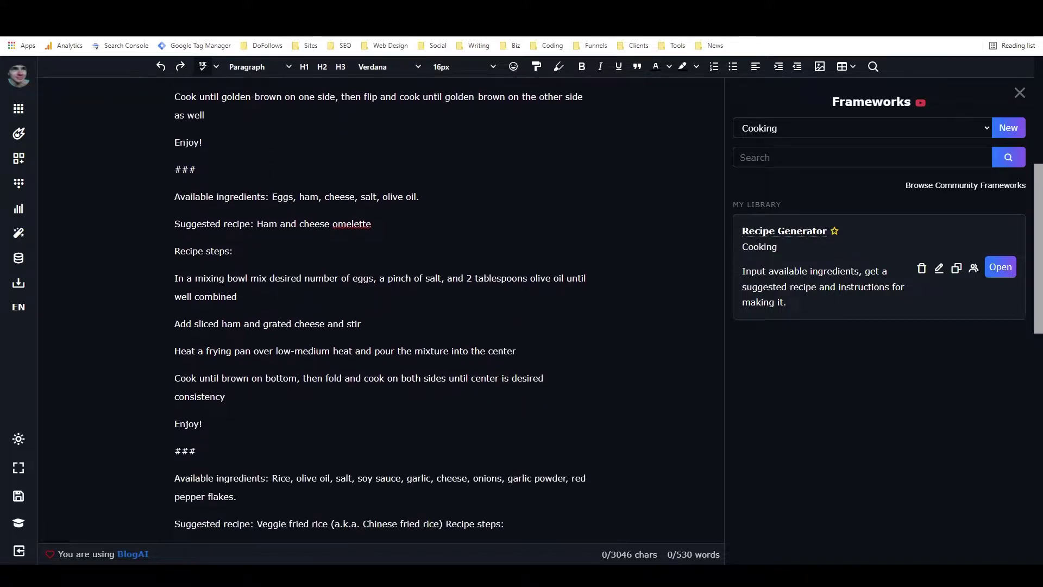
double_click(184, 451)
click(185, 451)
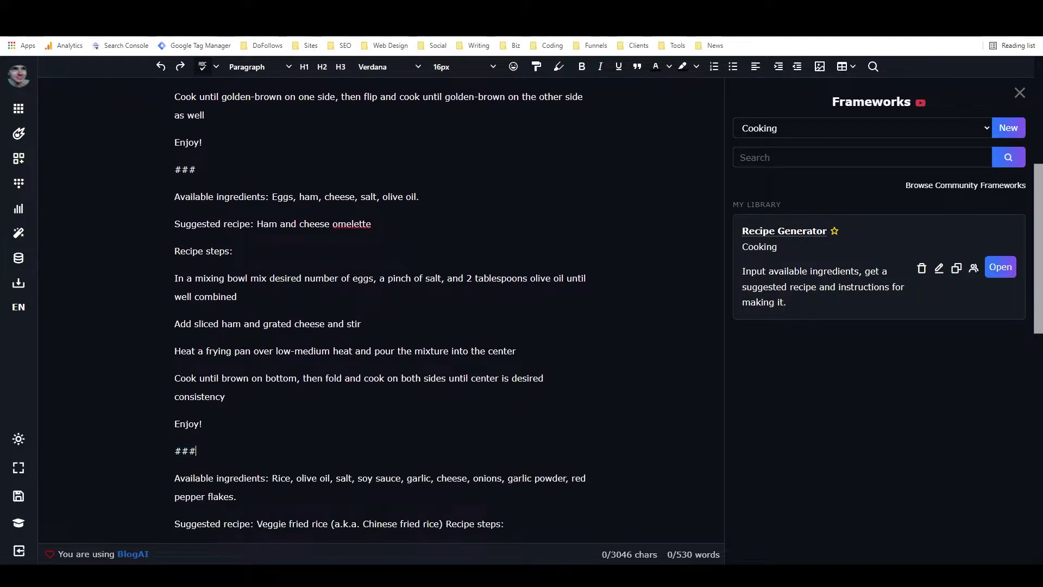
drag(271, 478, 174, 478)
click(179, 478)
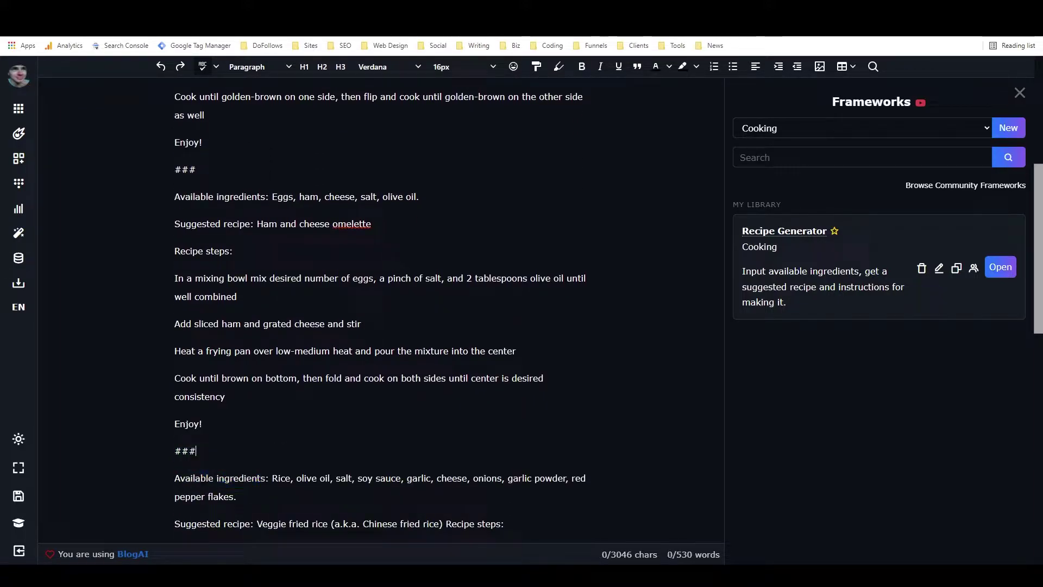
Select all the recipe examples and run AI Expand on them
drag(269, 478, 138, 126)
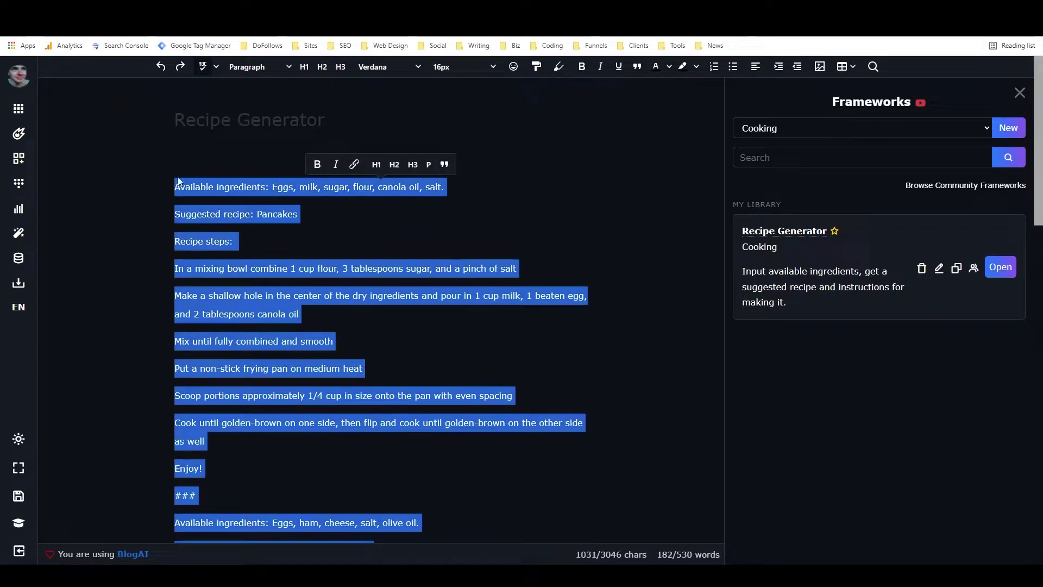
right_click(218, 187)
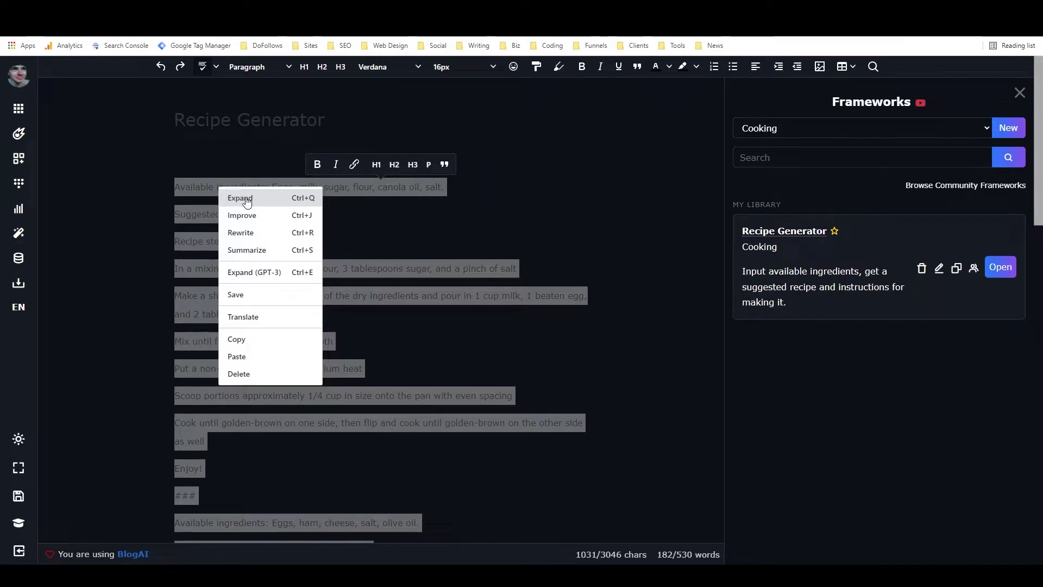
click(307, 203)
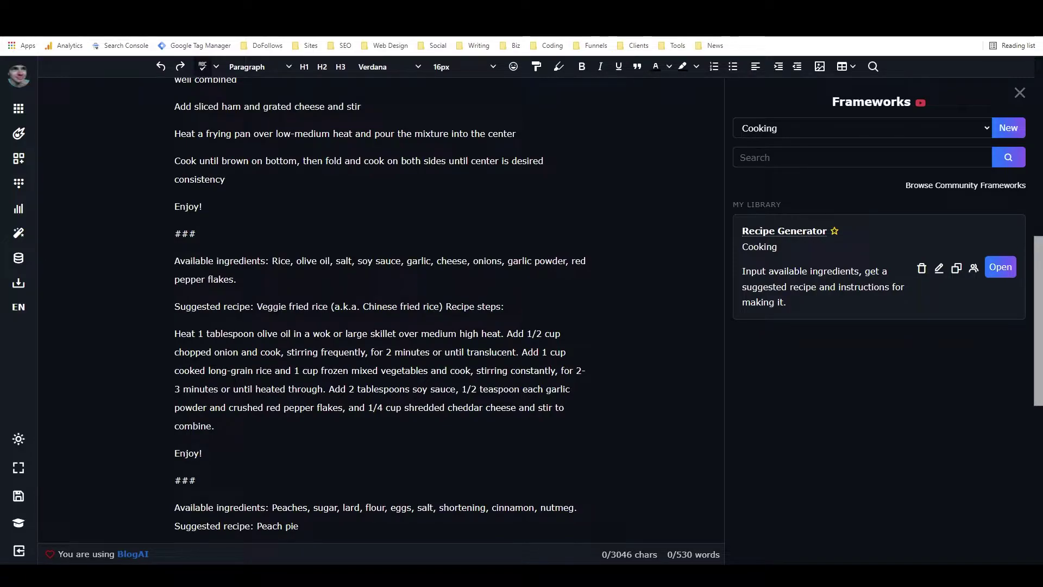
Reselect the recipe examples and run Expand a second time
drag(273, 260, 141, 157)
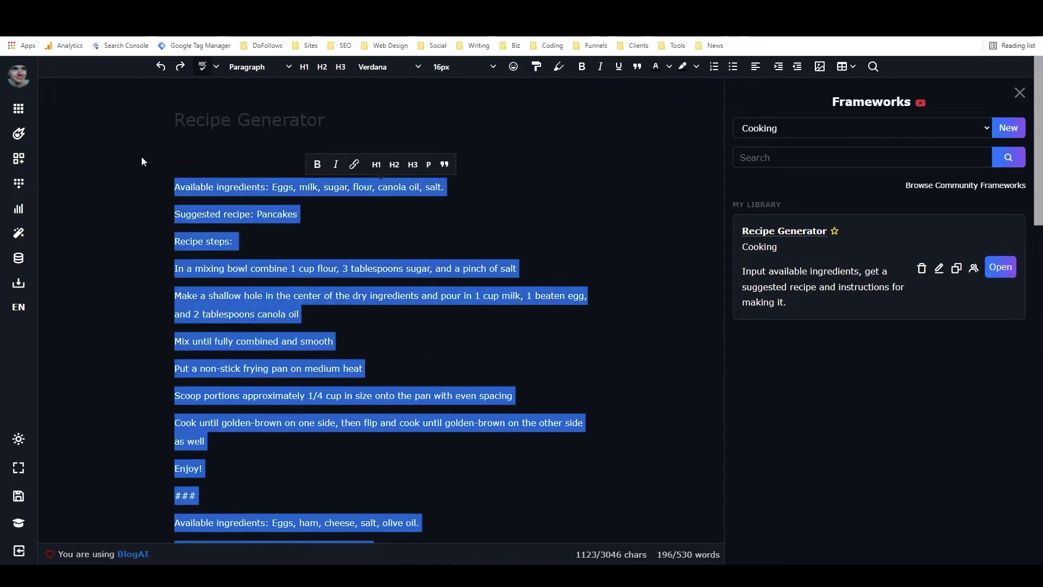
right_click(197, 184)
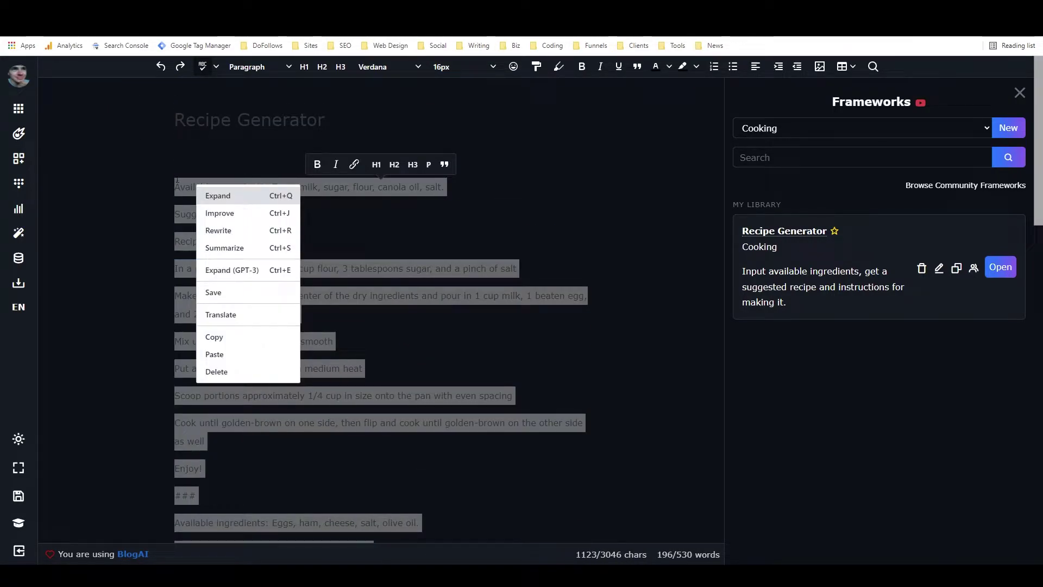
click(177, 180)
scroll(380, 305, down, 8)
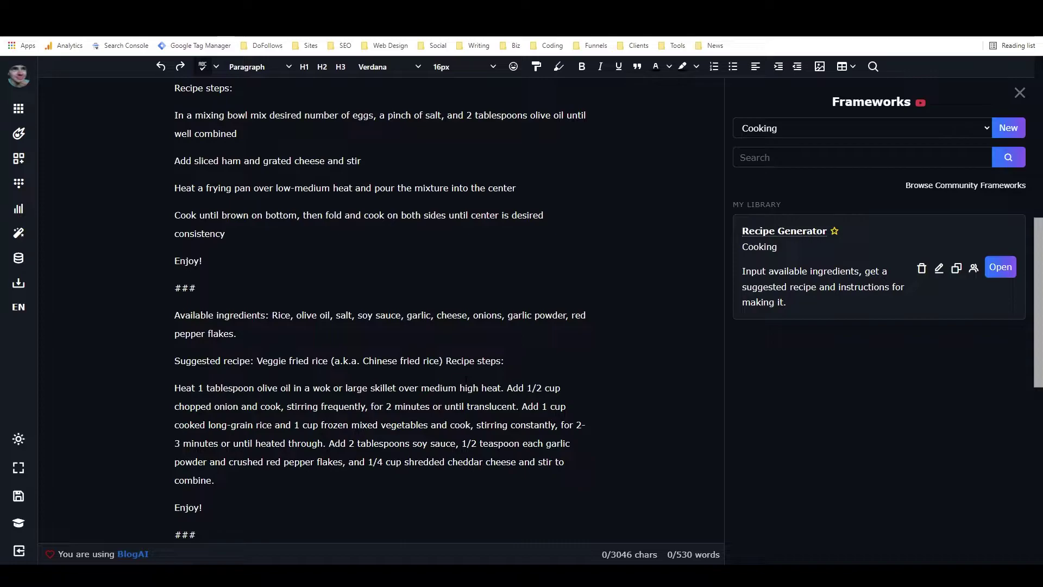
drag(174, 388, 214, 481)
click(257, 446)
scroll(258, 447, down, 2)
scroll(262, 297, down, 2)
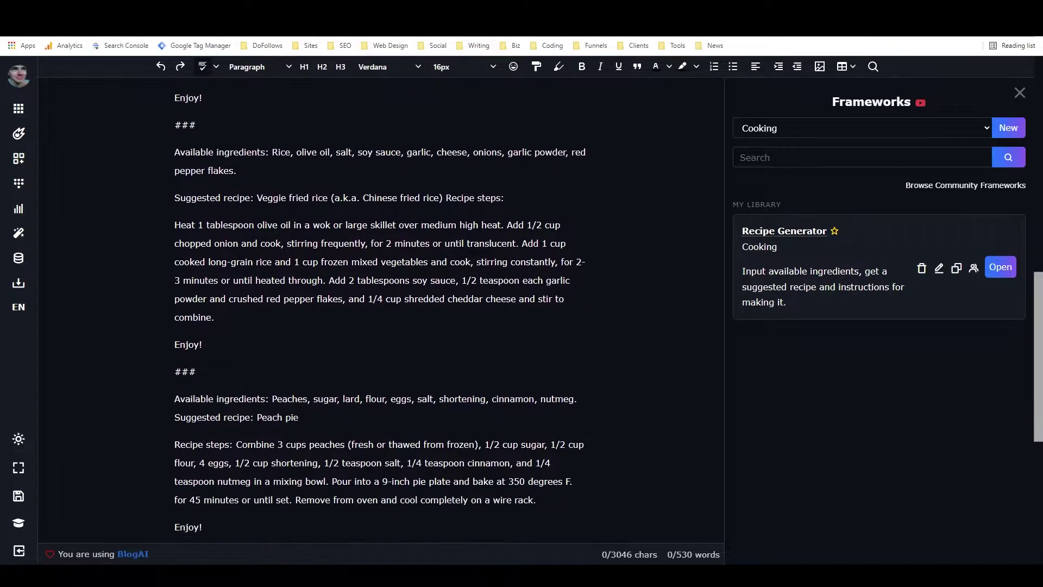
drag(197, 317, 164, 317)
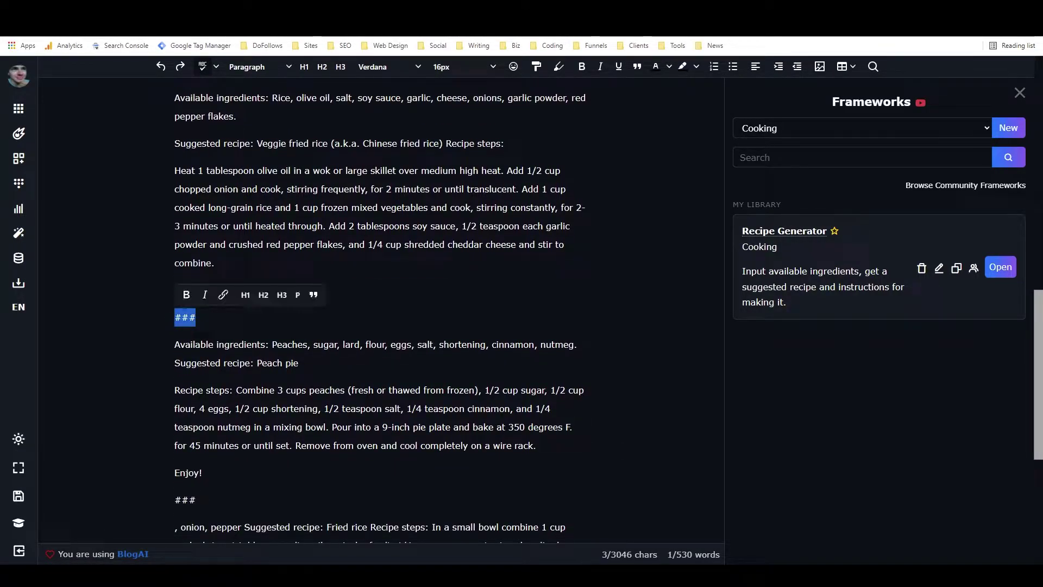
key(Right)
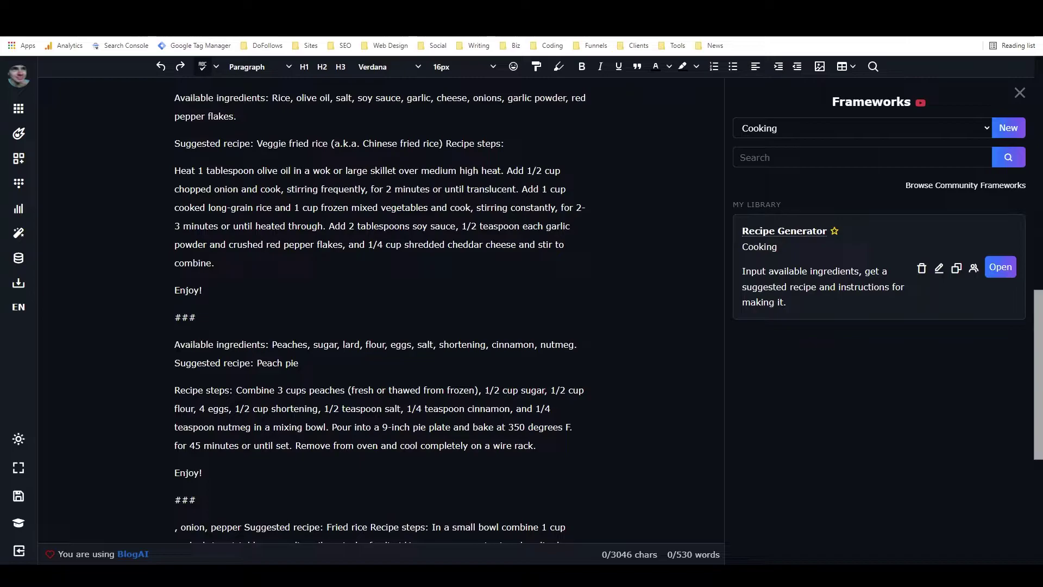
drag(272, 343, 590, 343)
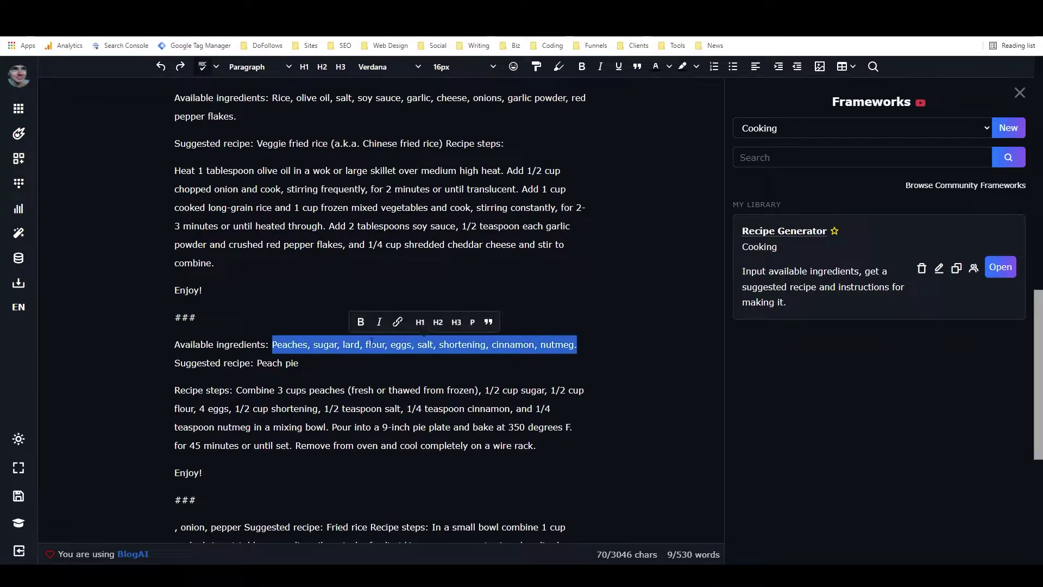
key(Left)
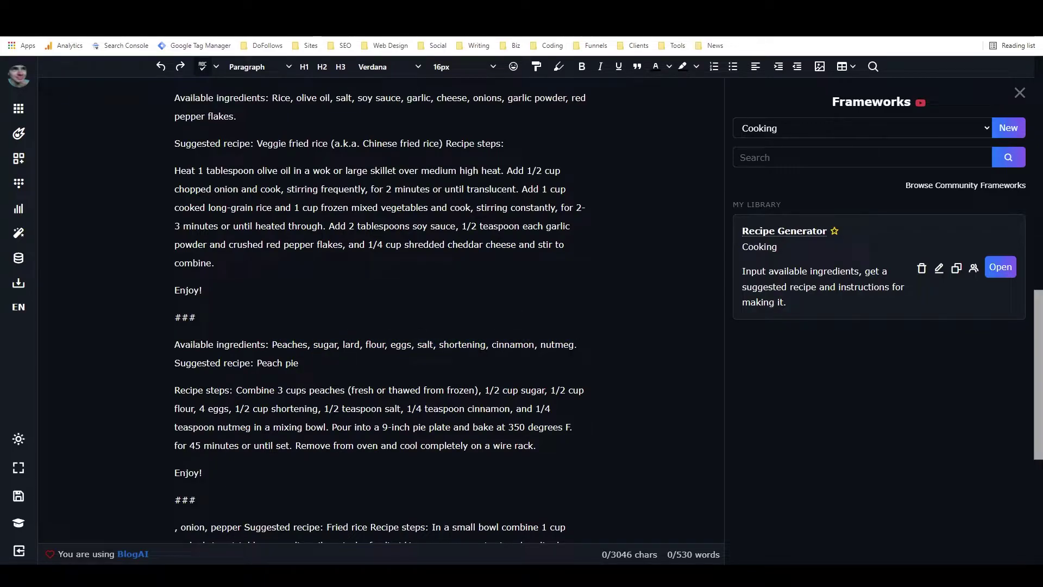
drag(579, 344, 344, 179)
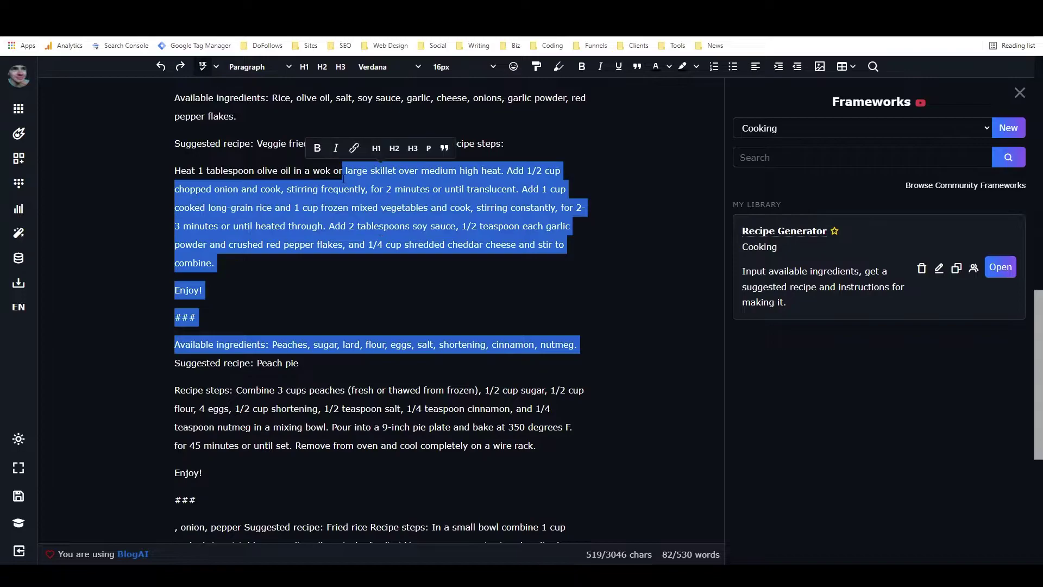
click(358, 189)
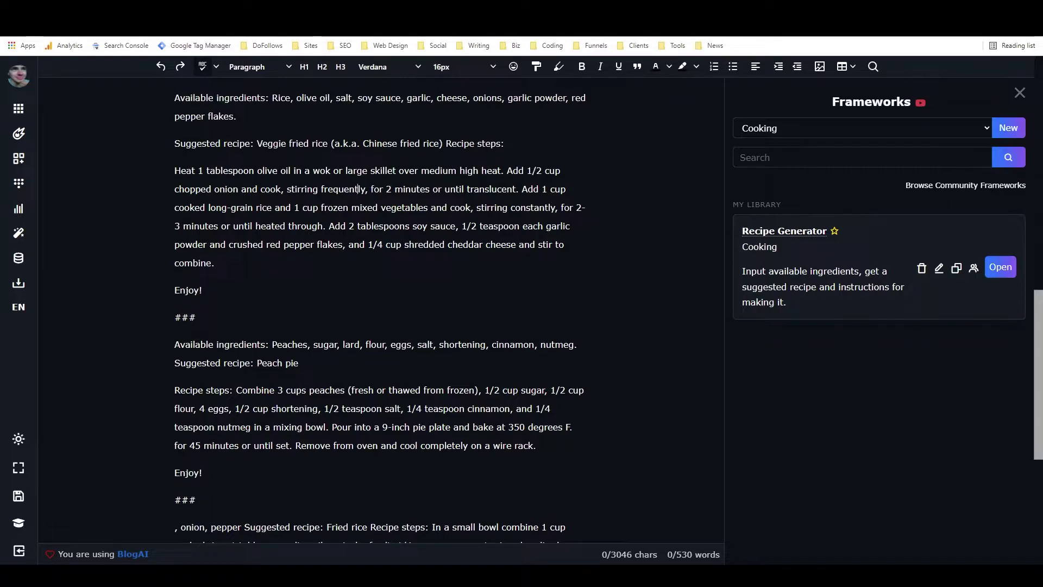
scroll(380, 310, up, 10)
click(490, 217)
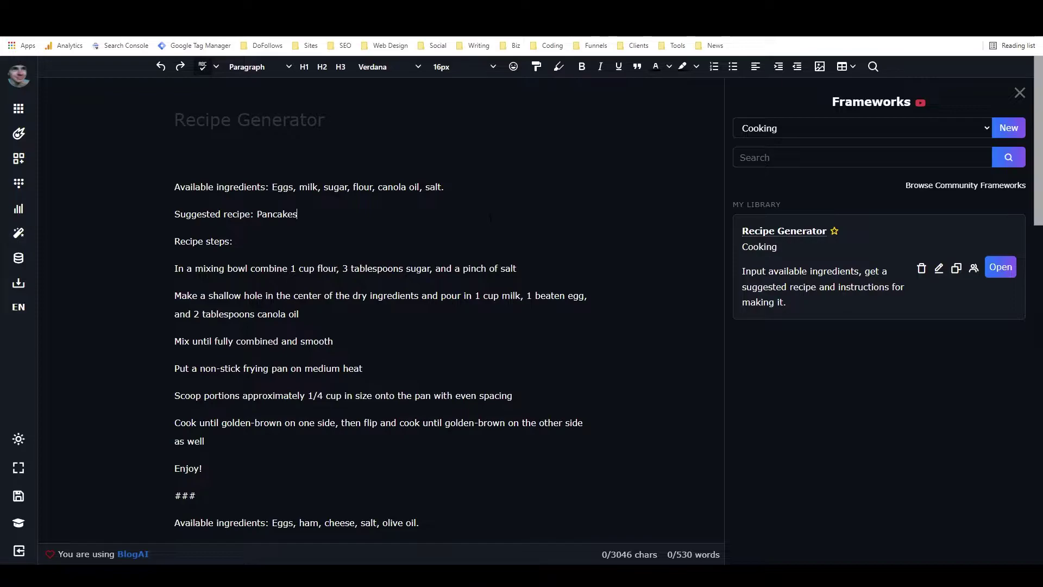
scroll(381, 309, down, 3)
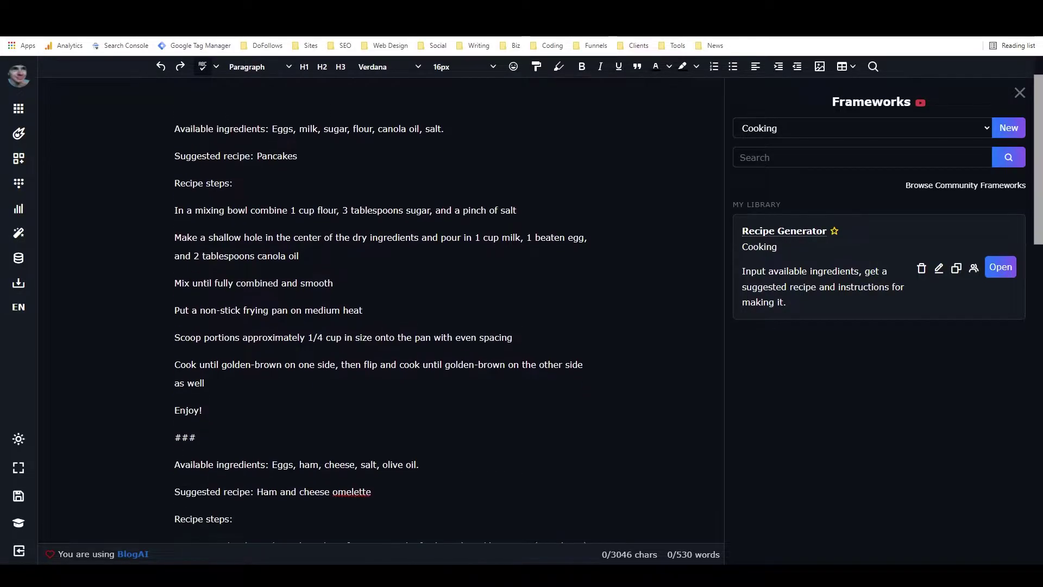
scroll(380, 310, down, 2)
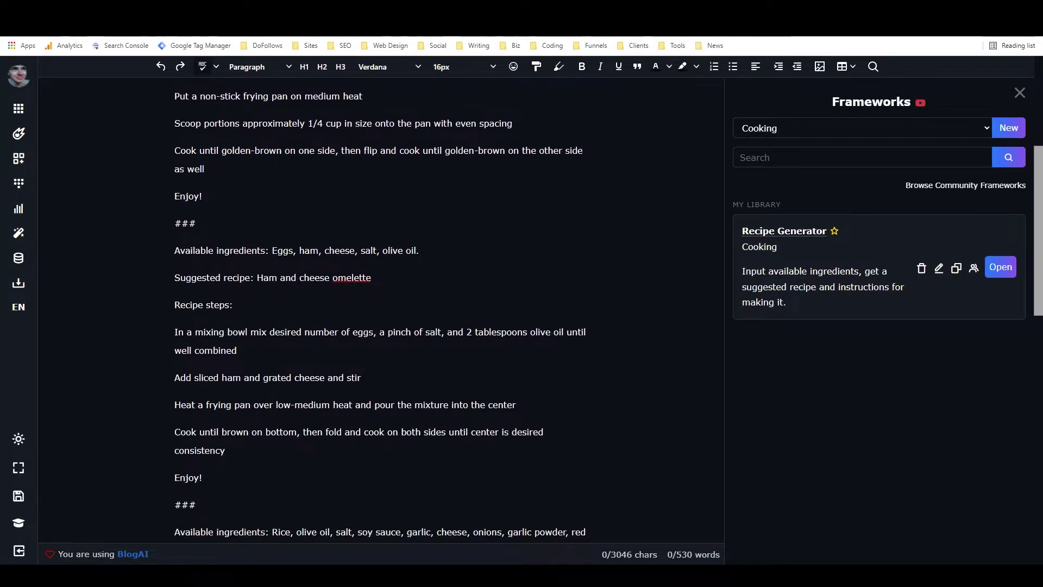
scroll(380, 309, down, 4)
scroll(381, 310, down, 3)
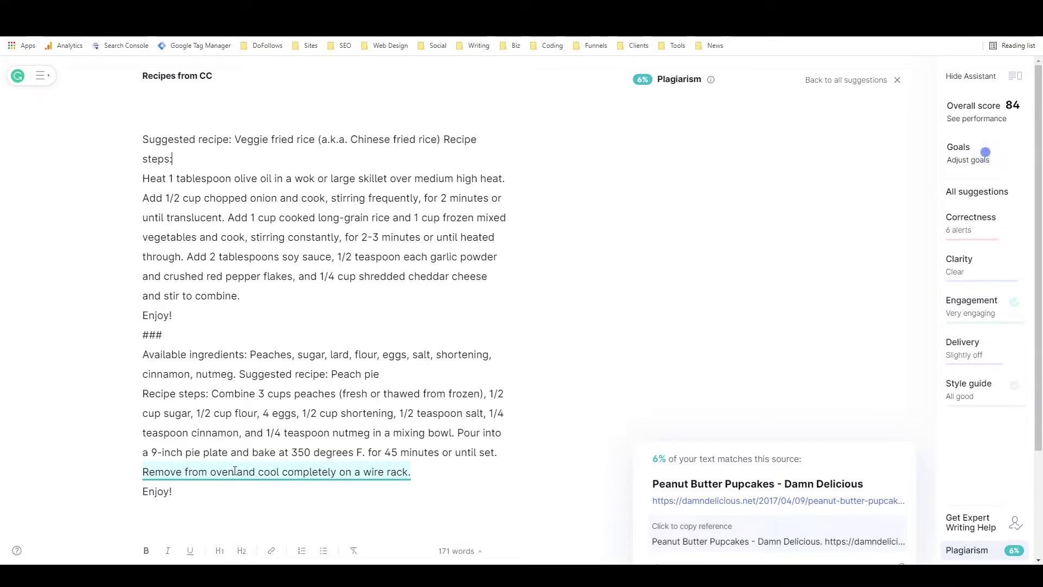
Select the flagged 'Remove from oven…' wire-rack sentence to inspect its 6% match
click(208, 472)
drag(145, 472, 412, 471)
click(421, 472)
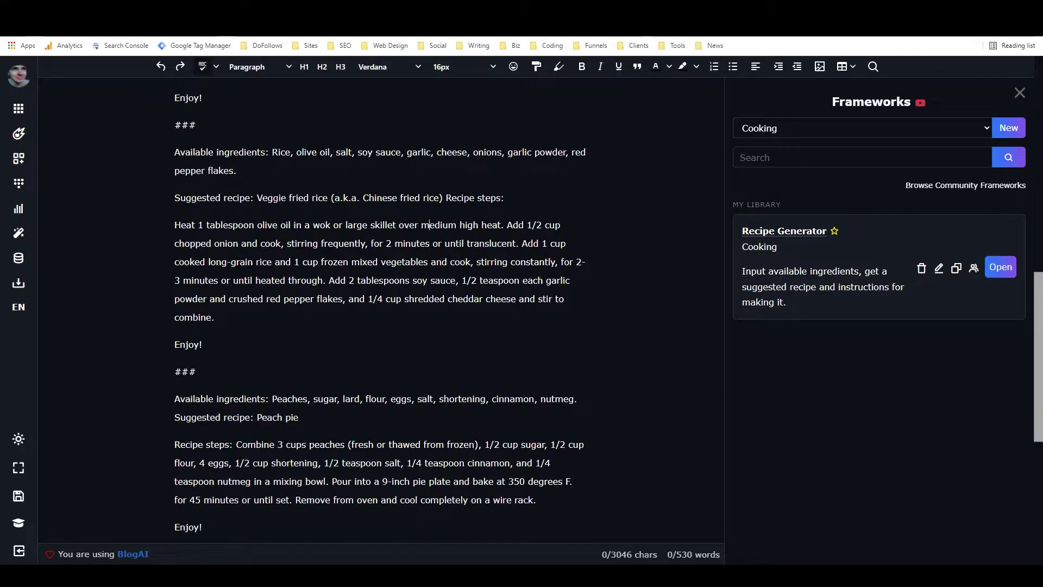
Select the recipe examples in the document, then clear the selection
scroll(391, 206, down, 1)
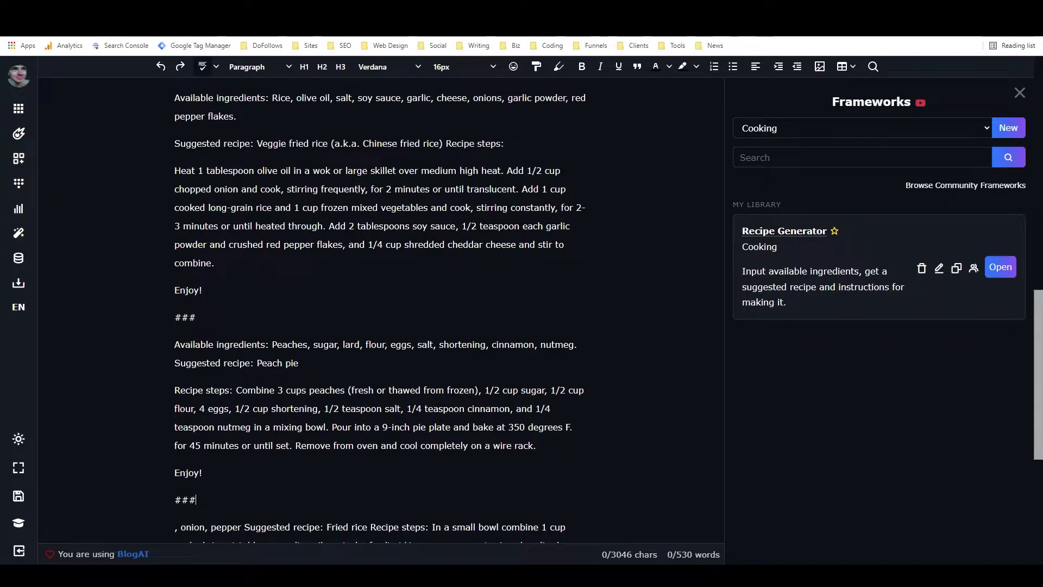
drag(195, 500, 156, 133)
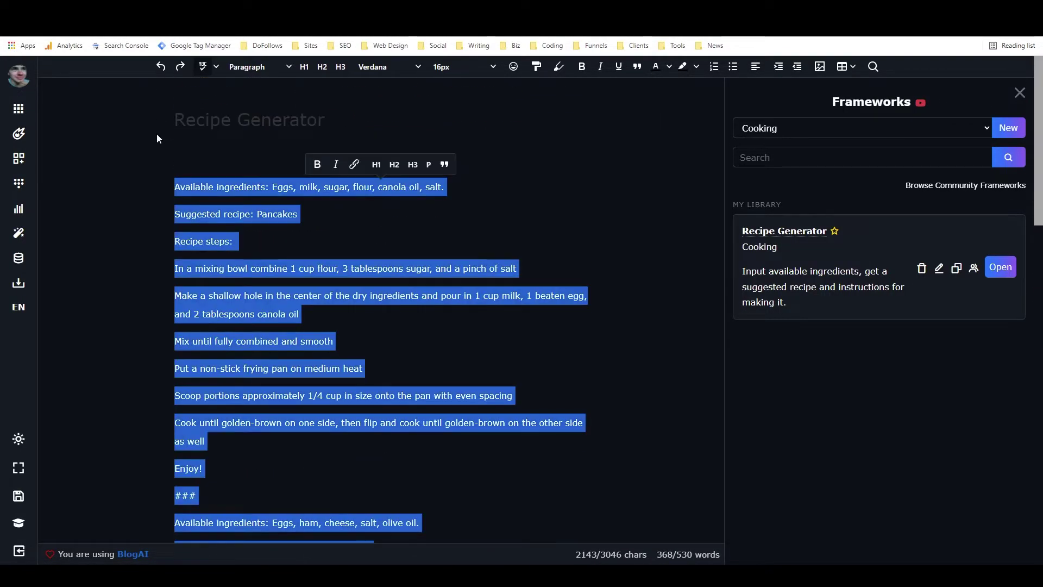
click(183, 188)
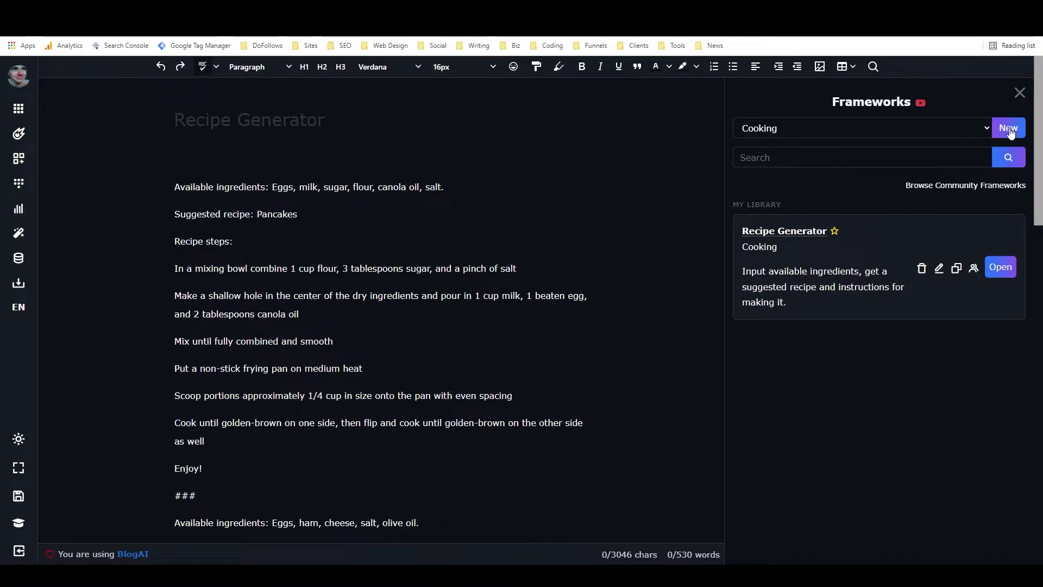
Edit Recipe Generator and scroll its Instruction to the ### separator and example ingredients
click(939, 268)
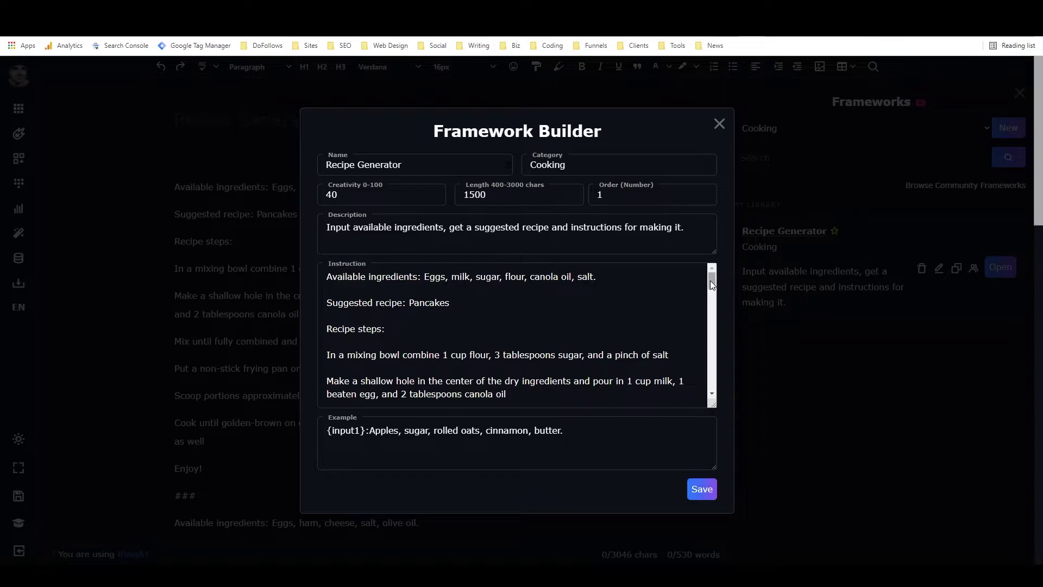
drag(709, 280, 705, 363)
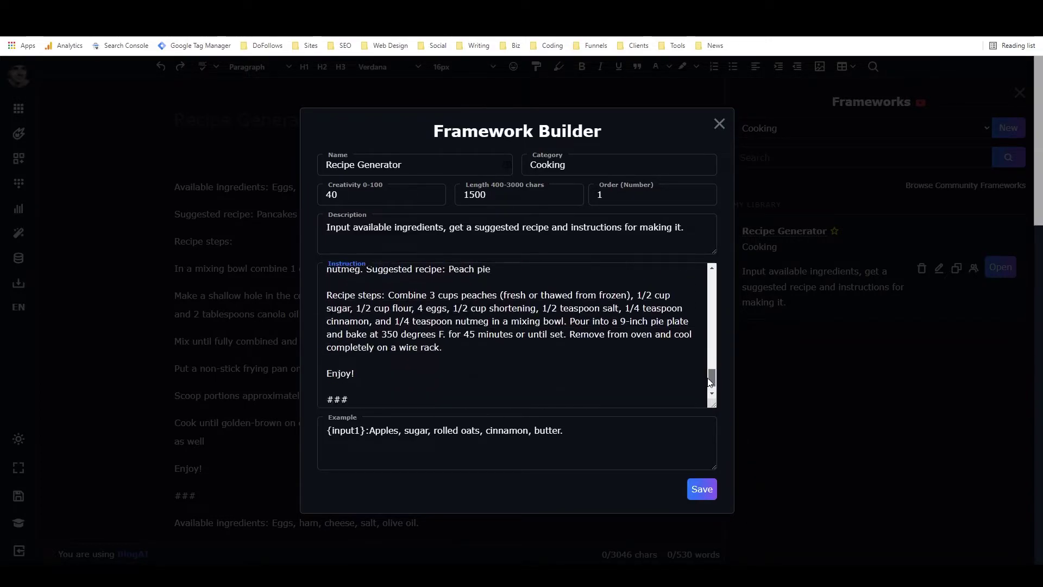
drag(709, 382, 711, 387)
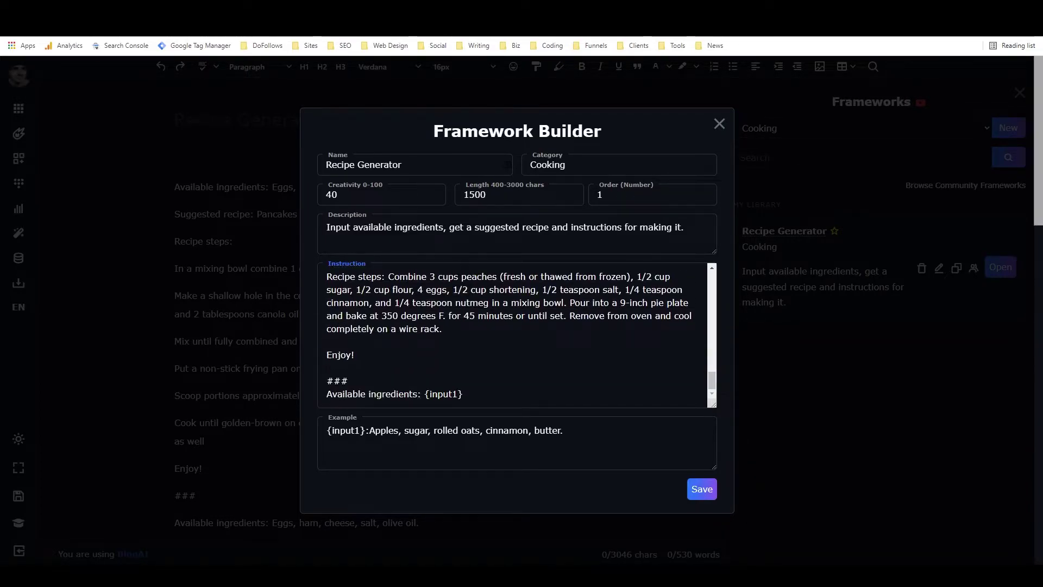
double_click(337, 381)
click(348, 393)
drag(369, 430, 564, 430)
click(565, 430)
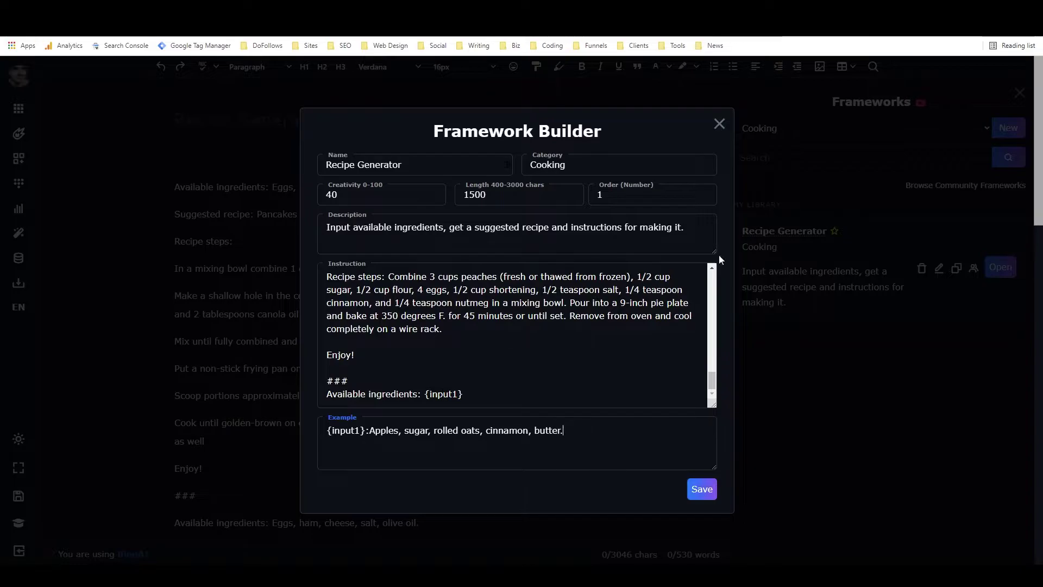
Close Framework Builder, open the Recipe Generator card, then go Back to the library
click(719, 124)
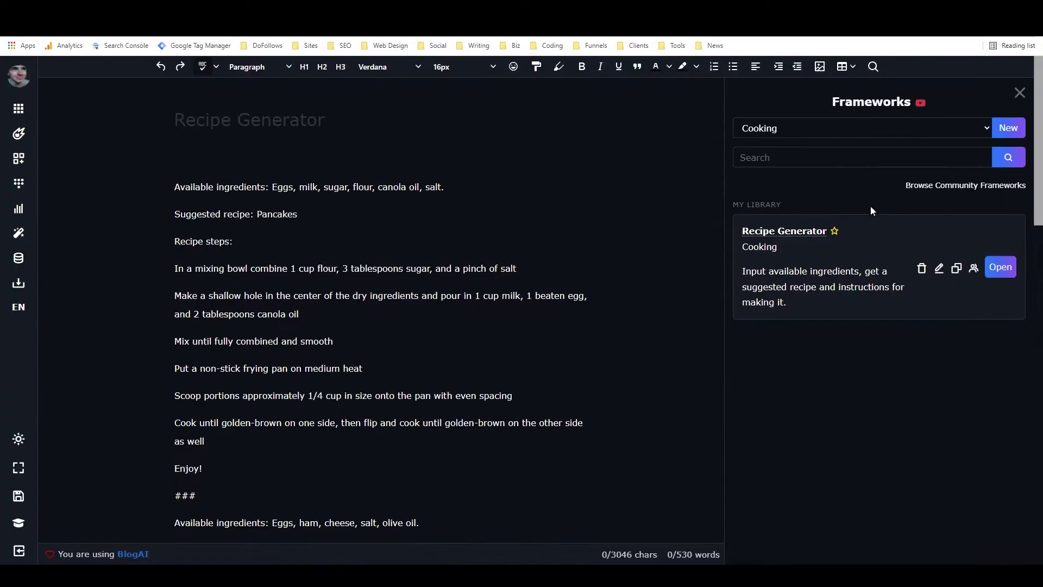
click(994, 267)
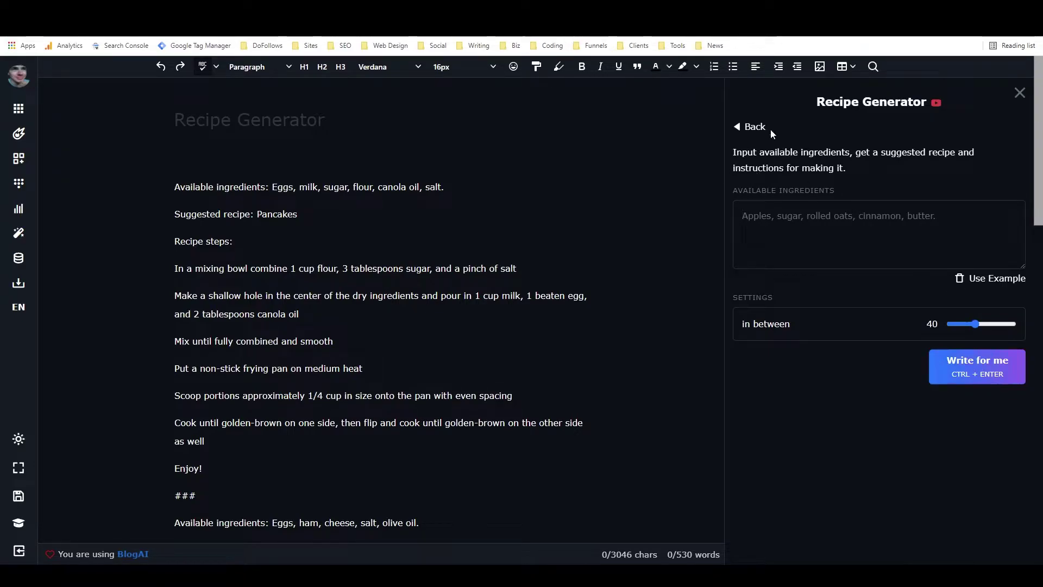
click(750, 128)
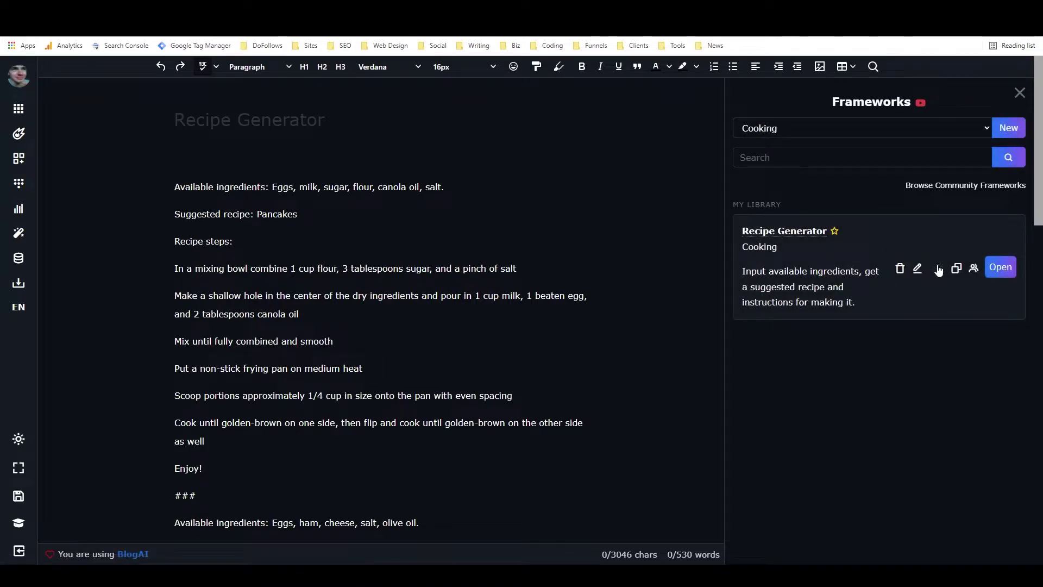
click(938, 270)
scroll(516, 334, down, 10)
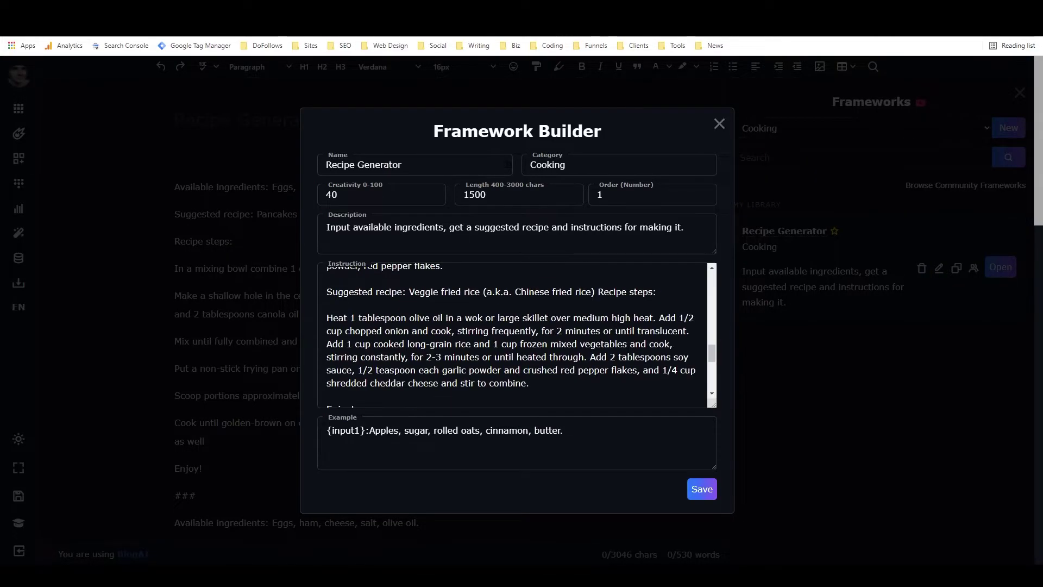
scroll(516, 334, down, 5)
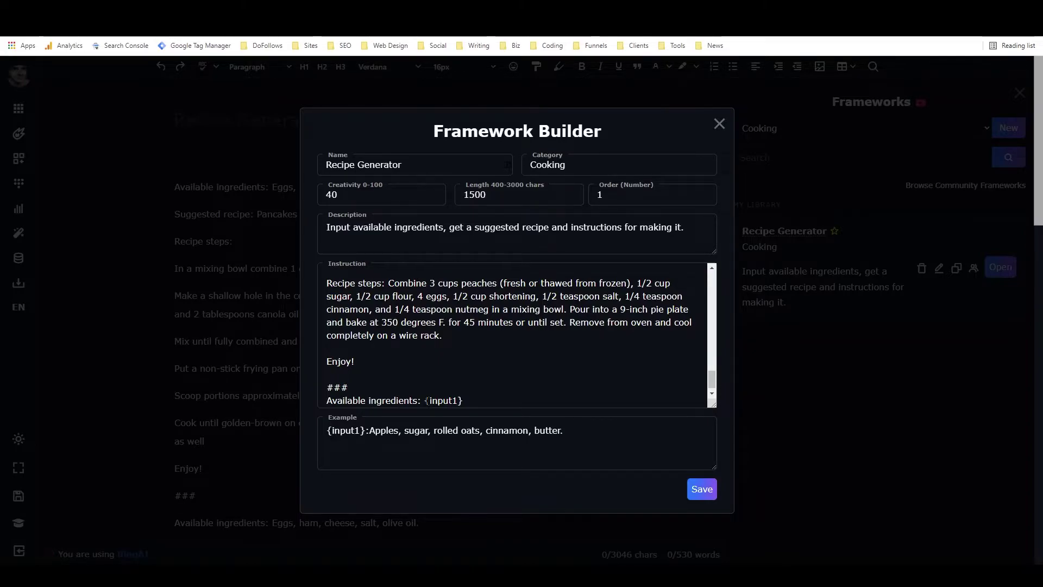
mouse_move(426, 400)
mouse_down()
mouse_move(463, 394)
mouse_move(427, 395)
mouse_up()
click(426, 395)
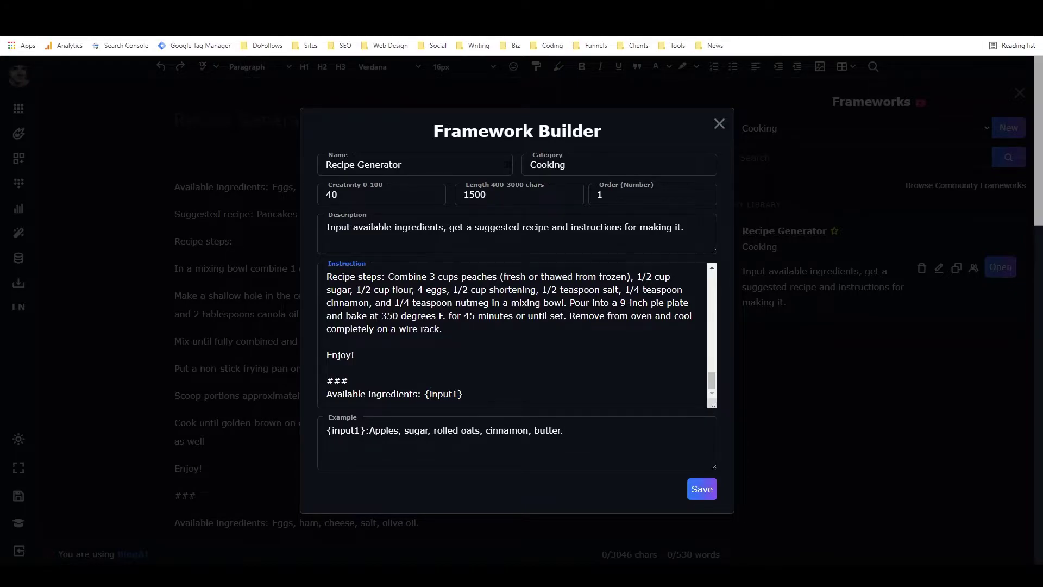
click(717, 126)
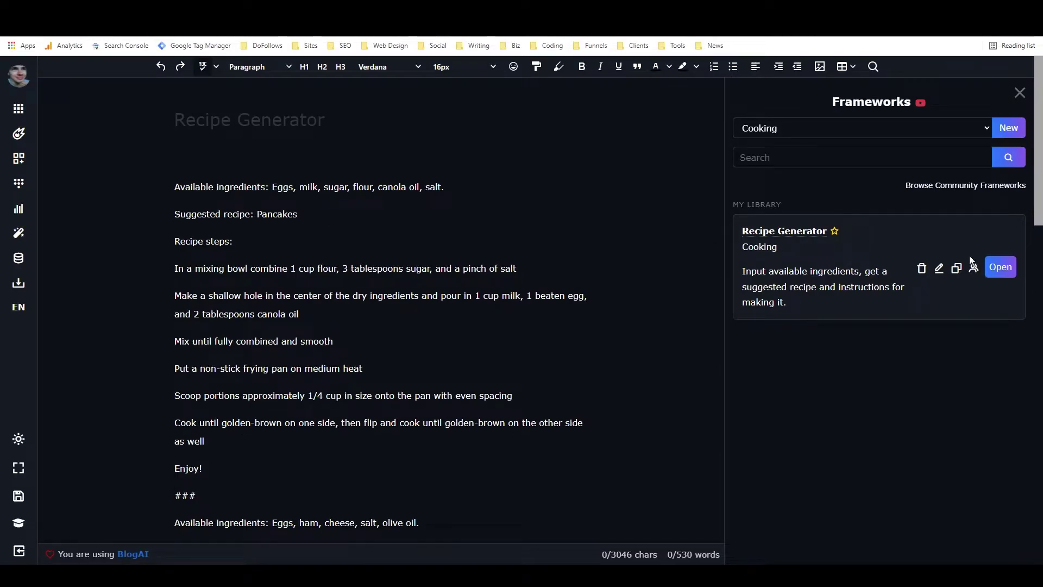
Open Recipe Generator, load the example ingredients, and generate the Apple pie suggestion
click(997, 271)
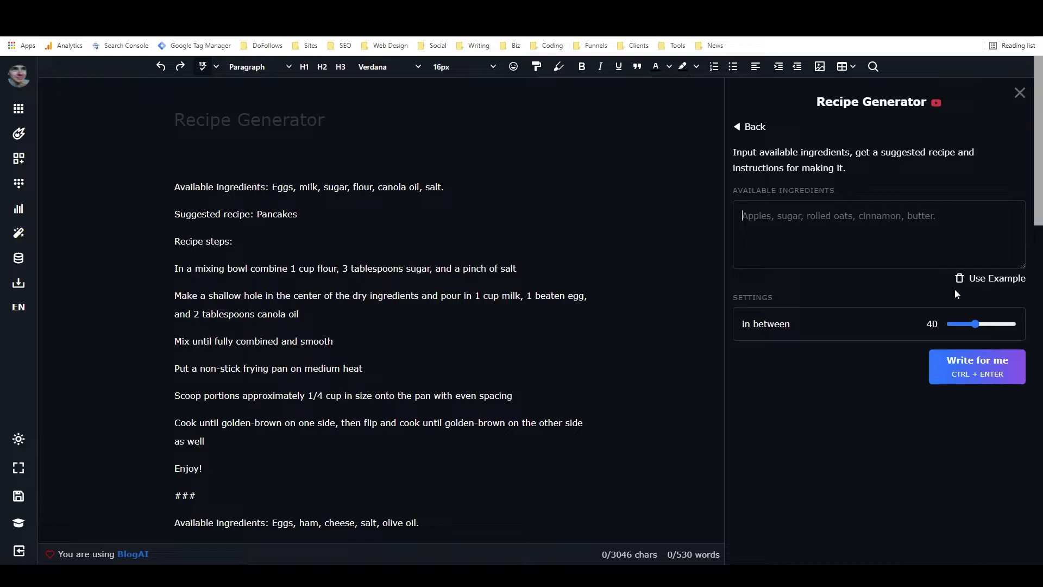
click(983, 279)
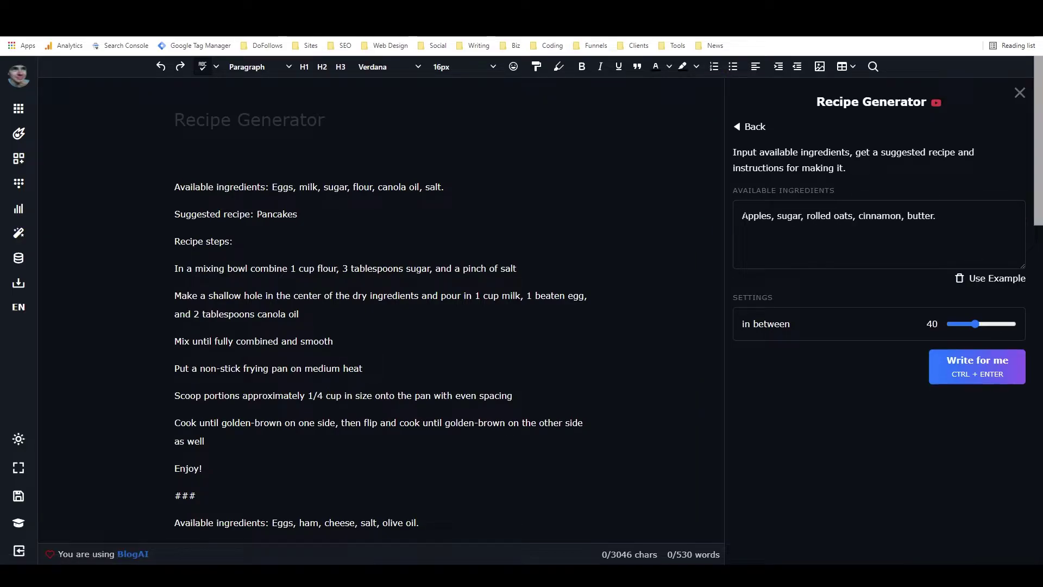
click(974, 364)
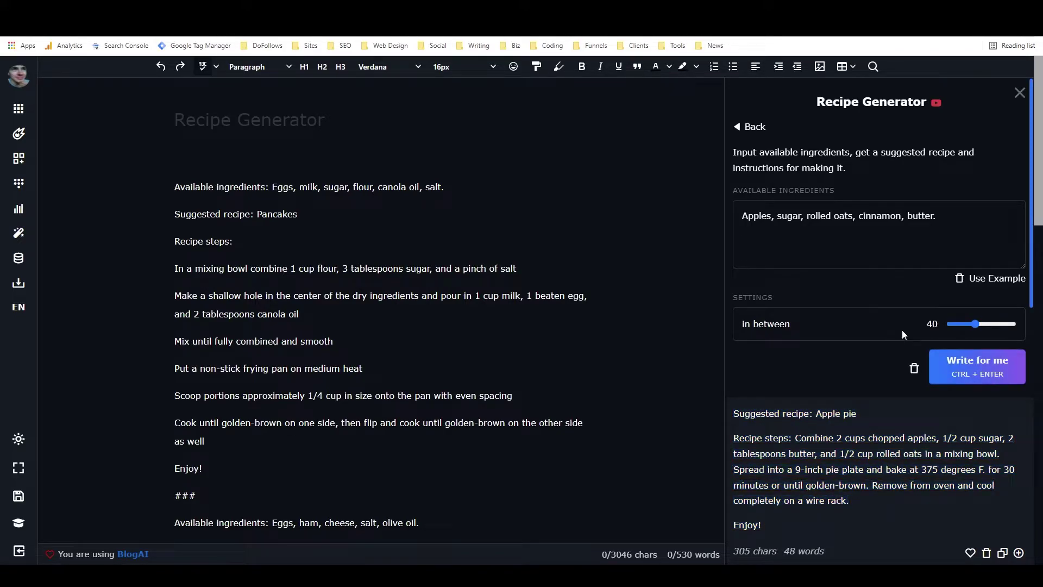
scroll(841, 402, down, 1)
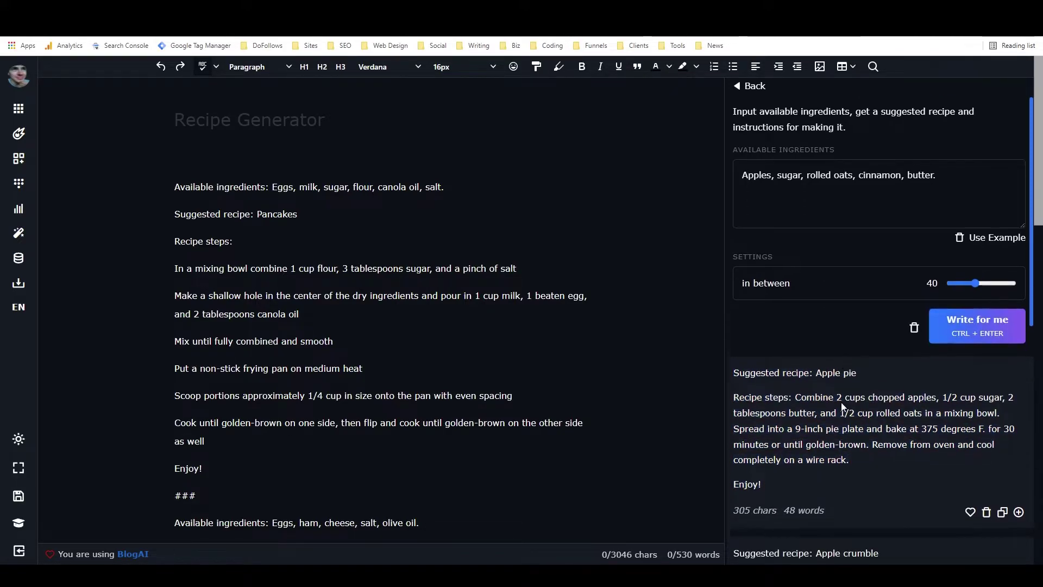
scroll(841, 402, down, 4)
scroll(926, 314, down, 6)
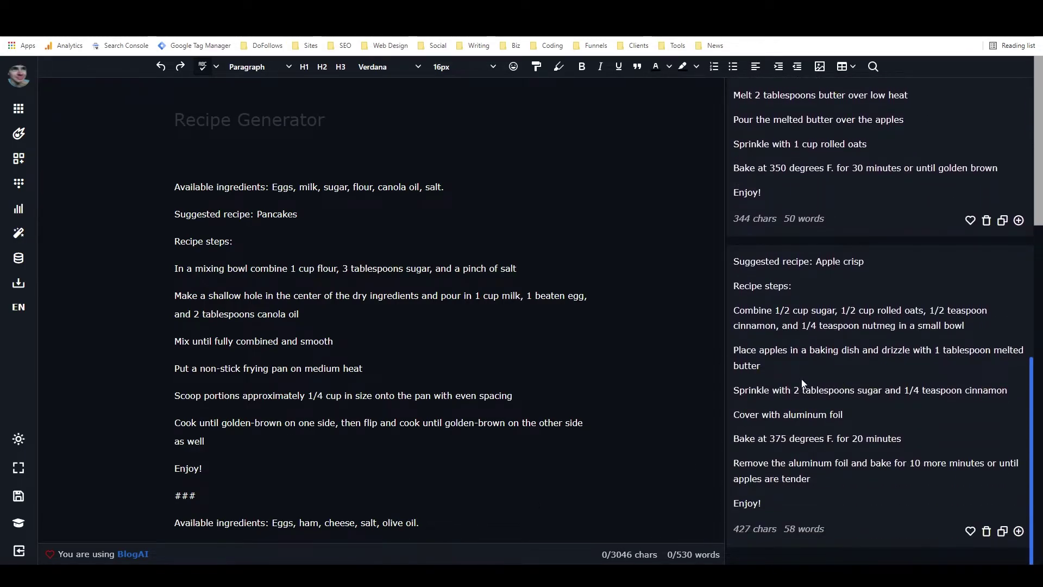
scroll(823, 360, up, 5)
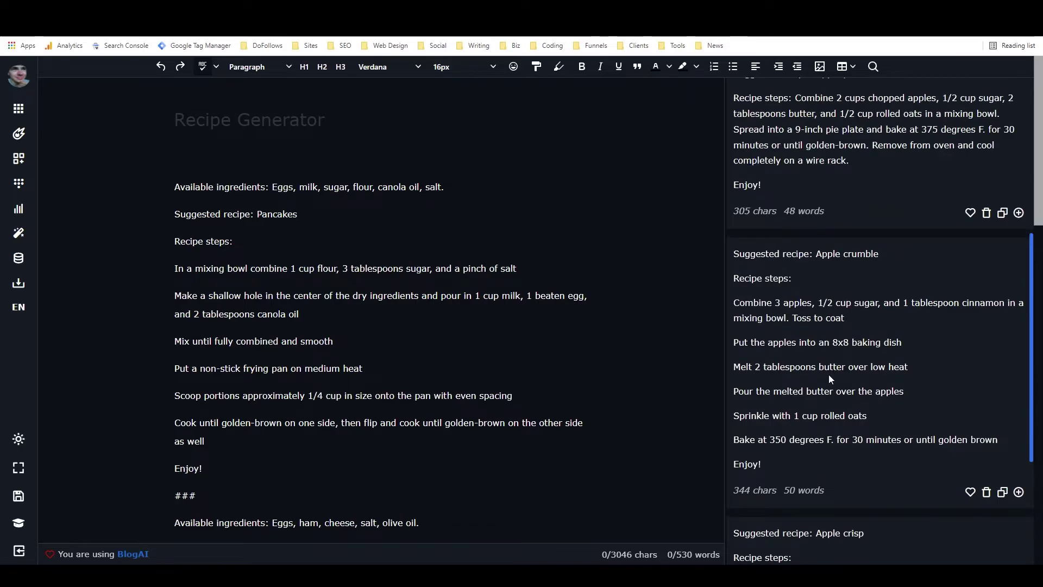
scroll(832, 371, up, 3)
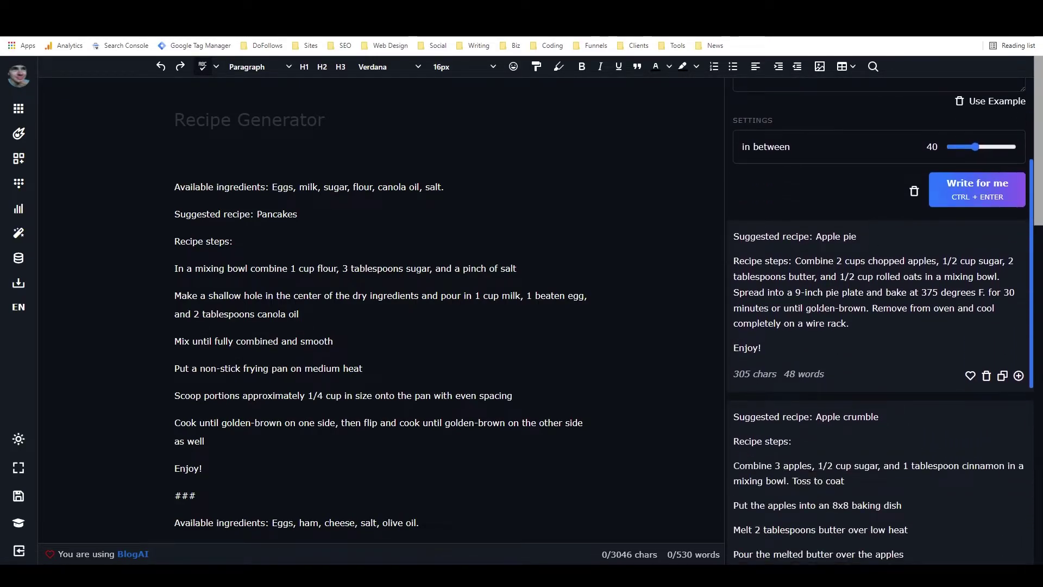
scroll(846, 279, down, 2)
scroll(855, 273, up, 3)
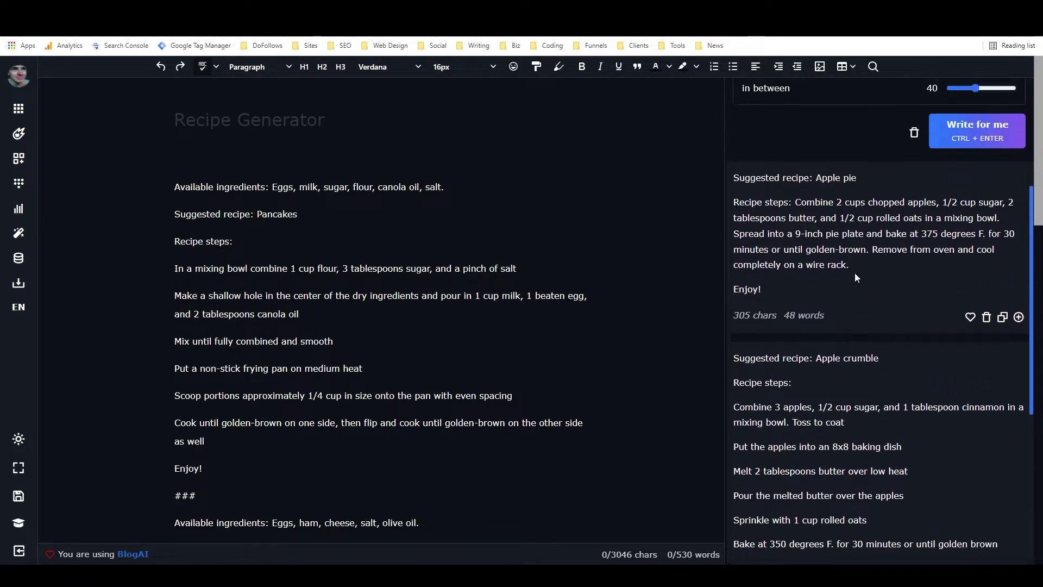
scroll(855, 276, down, 1)
scroll(857, 280, up, 2)
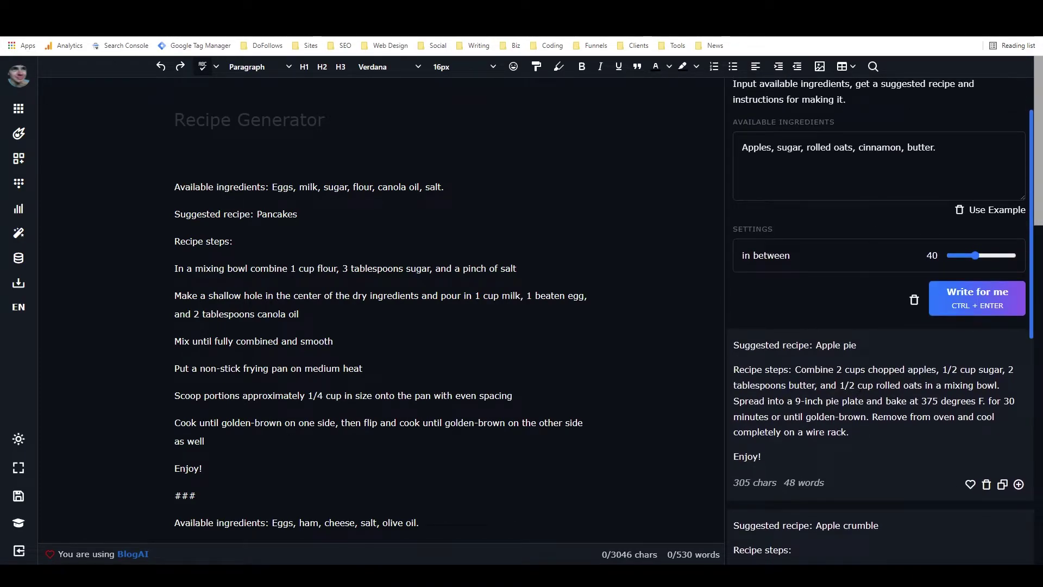
scroll(877, 201, up, 1)
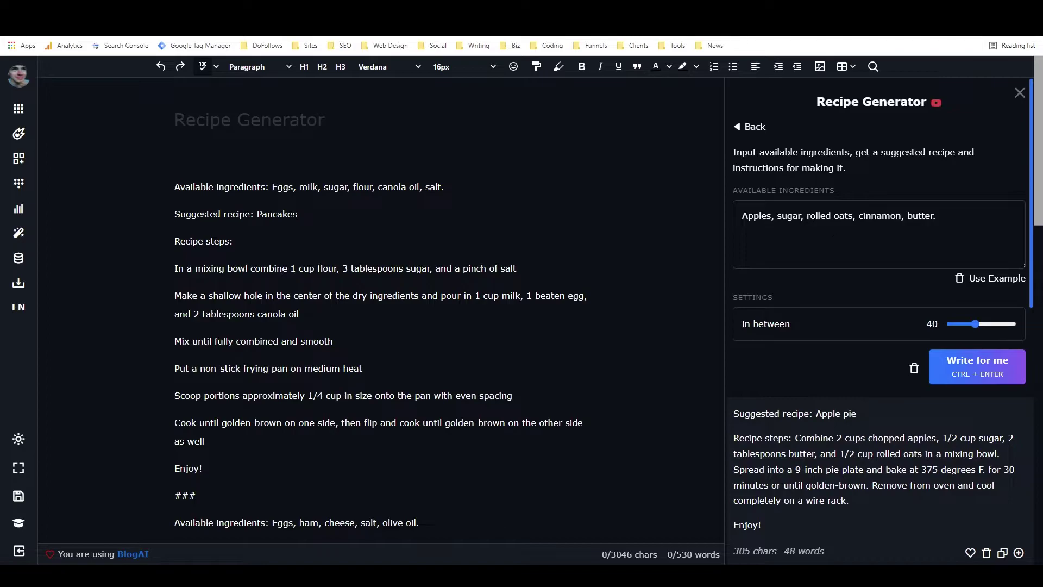
click(744, 228)
Generate another suggestion and review the resulting Apple crisp recipe
click(774, 216)
drag(774, 215, 742, 217)
click(772, 216)
click(973, 368)
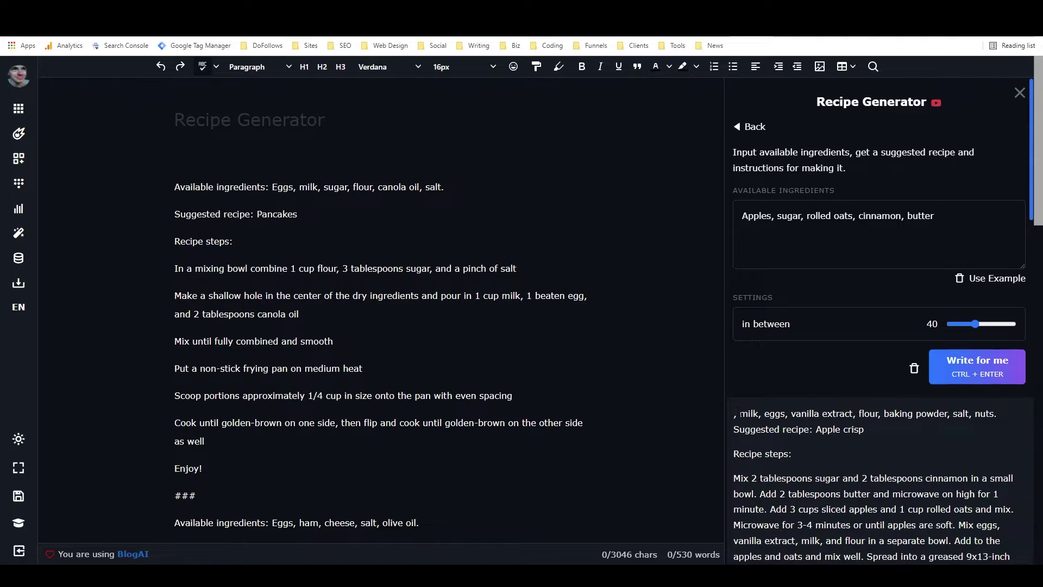
drag(737, 414, 876, 426)
drag(737, 413, 924, 393)
Select the whole ingredient list and delete it
click(743, 237)
drag(935, 215, 741, 215)
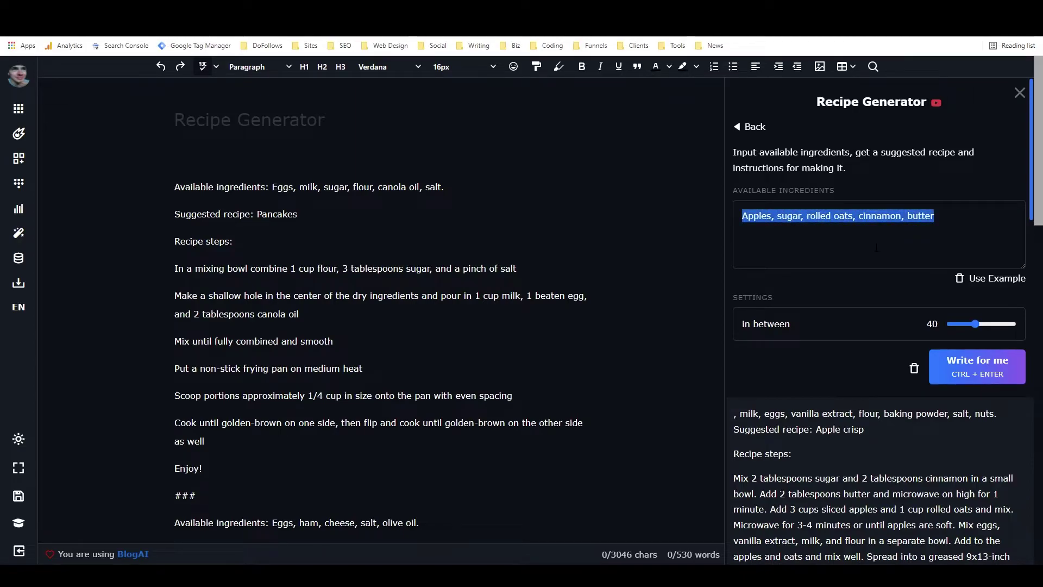
key(BackSpace)
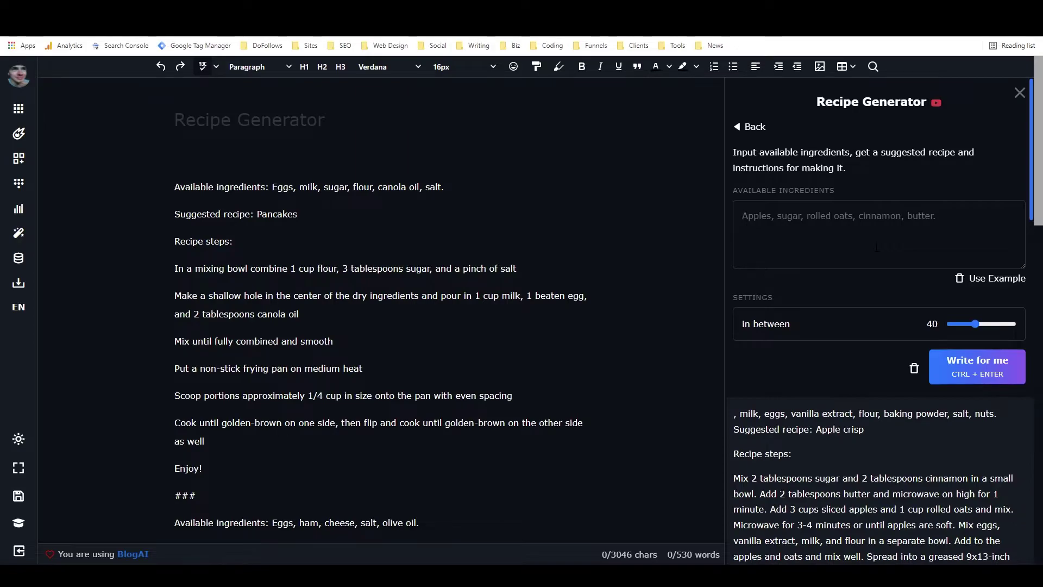
Enter 'Cofffee, chocolate, eggs, vanilla, sugar, cornstarch, cinnamon, bread.' and generate suggestions
text(Cofffee,)
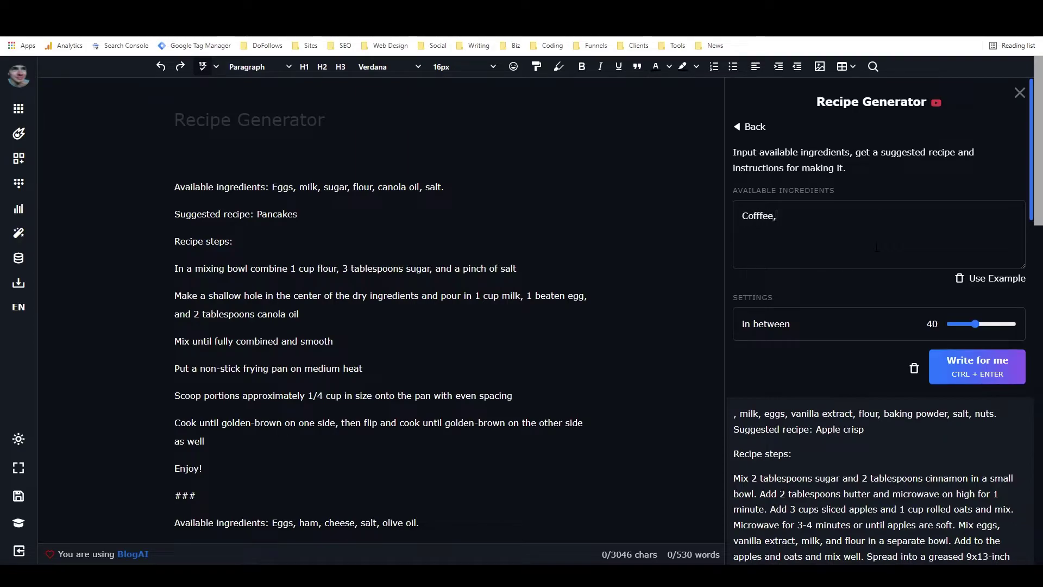
text( chocolate, eggs, vanilla,)
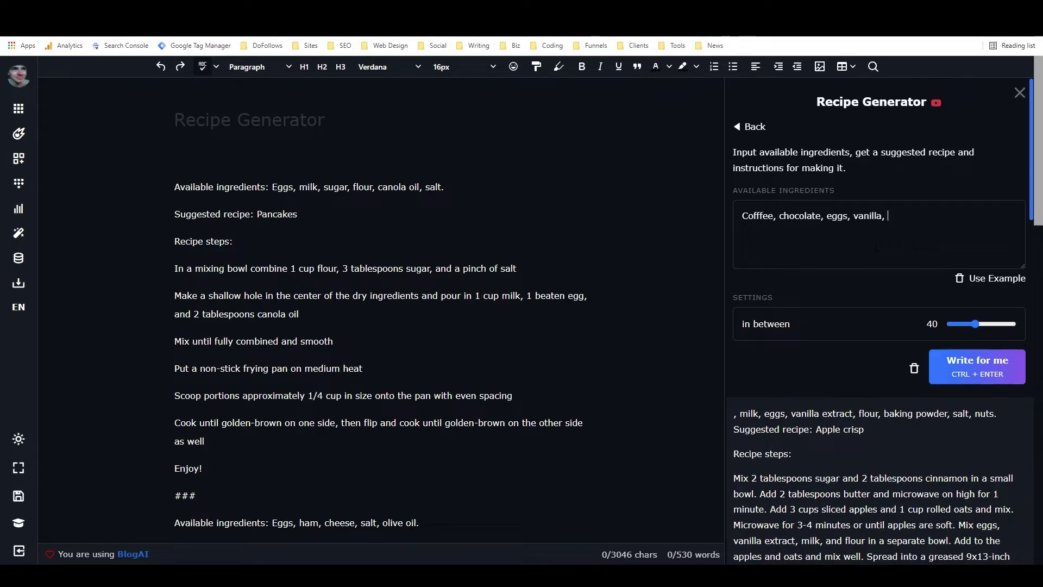
text(sugar, cornstarch)
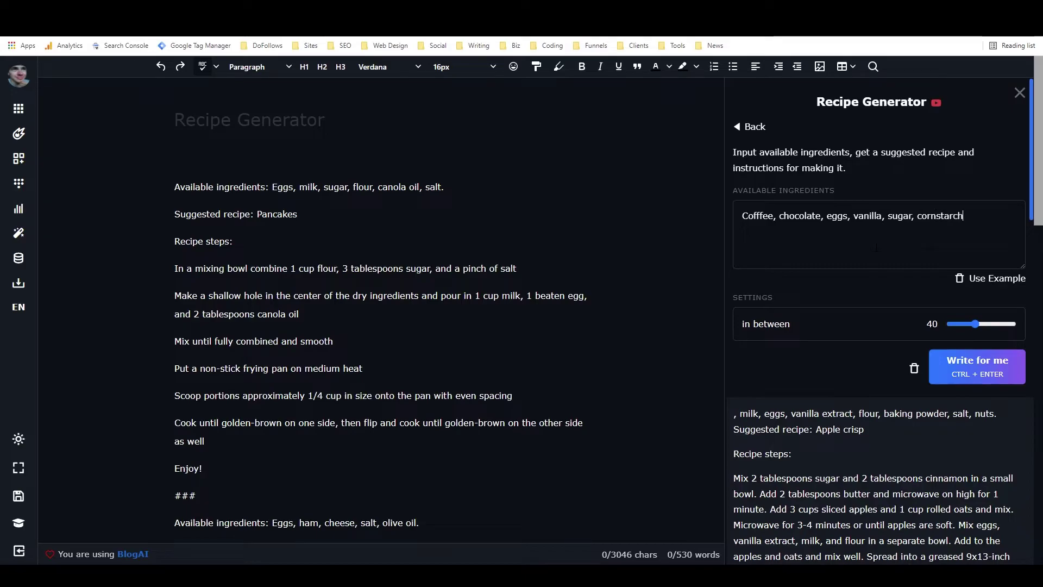
text(, cinnamon, bread.)
click(957, 373)
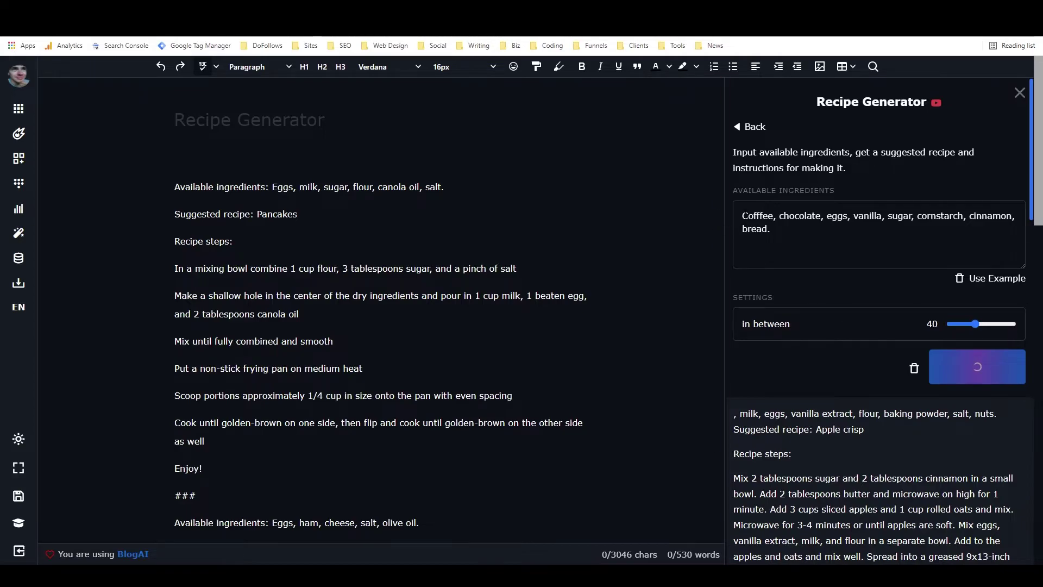
triple_click(783, 232)
Scroll down through the generated suggestions to the Chocolate chip cookie recipe's flour line
click(783, 232)
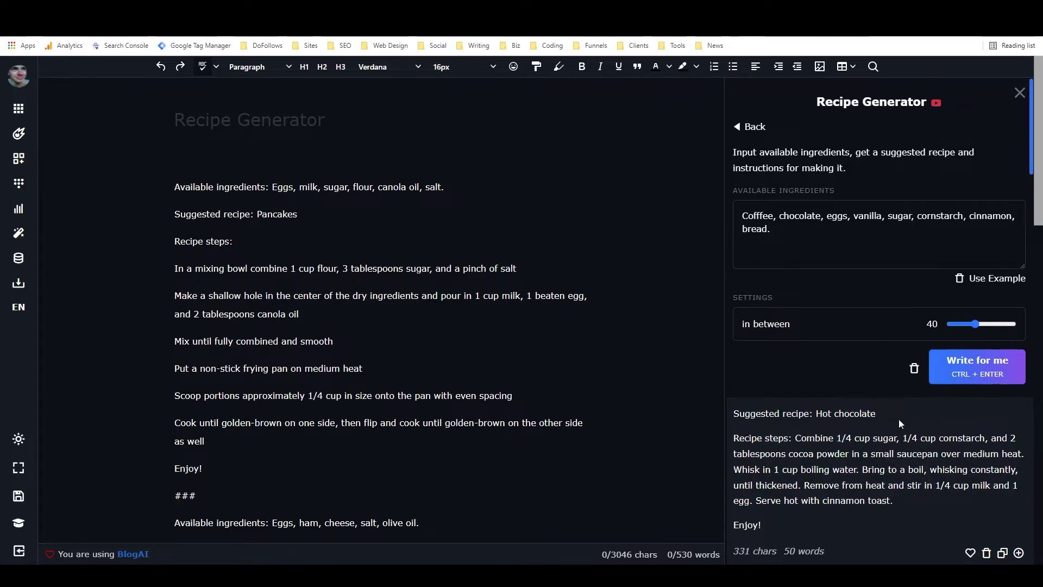
scroll(856, 399, down, 1)
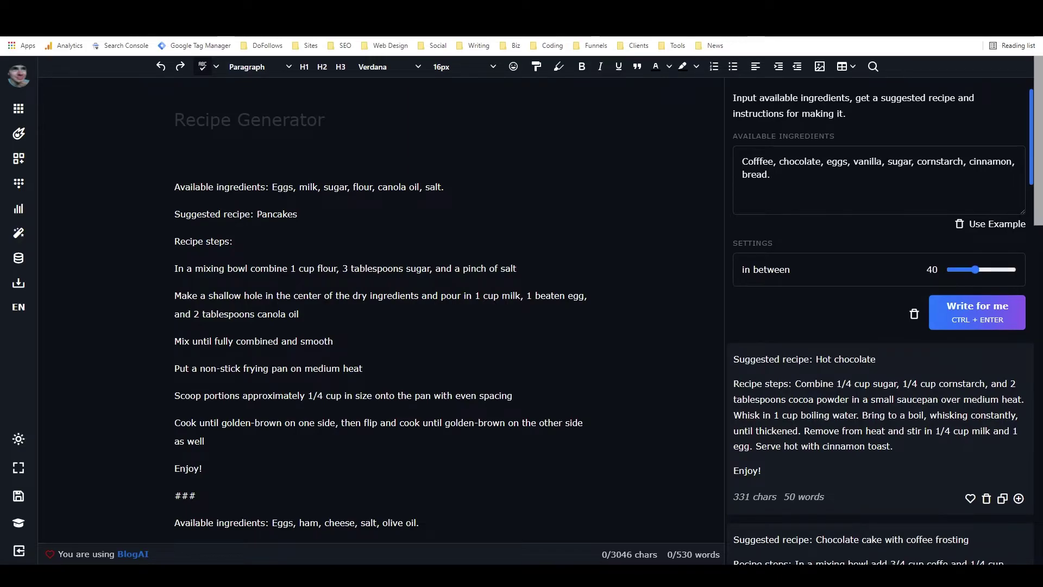
scroll(741, 327, down, 4)
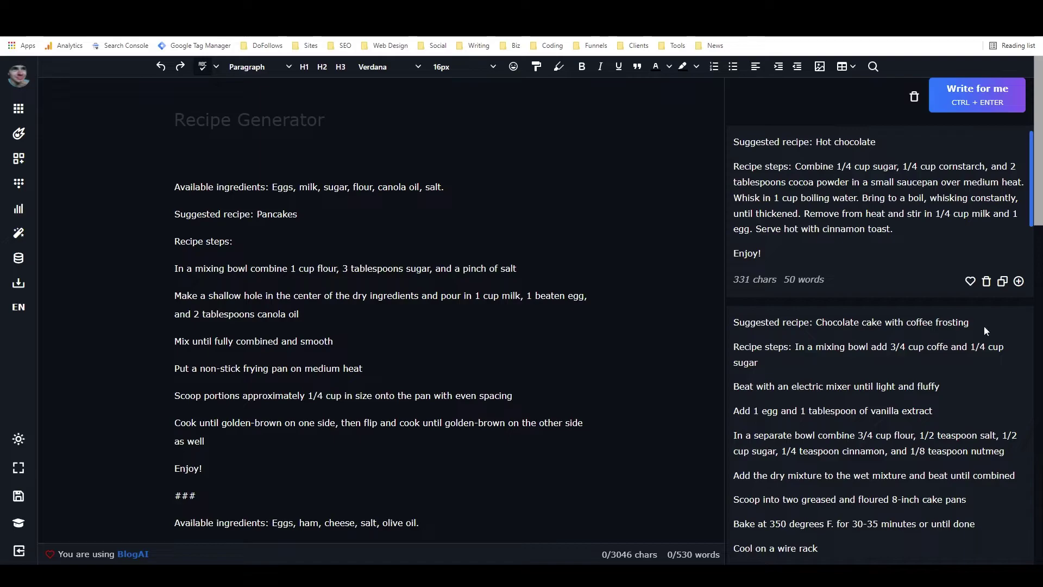
scroll(758, 256, down, 3)
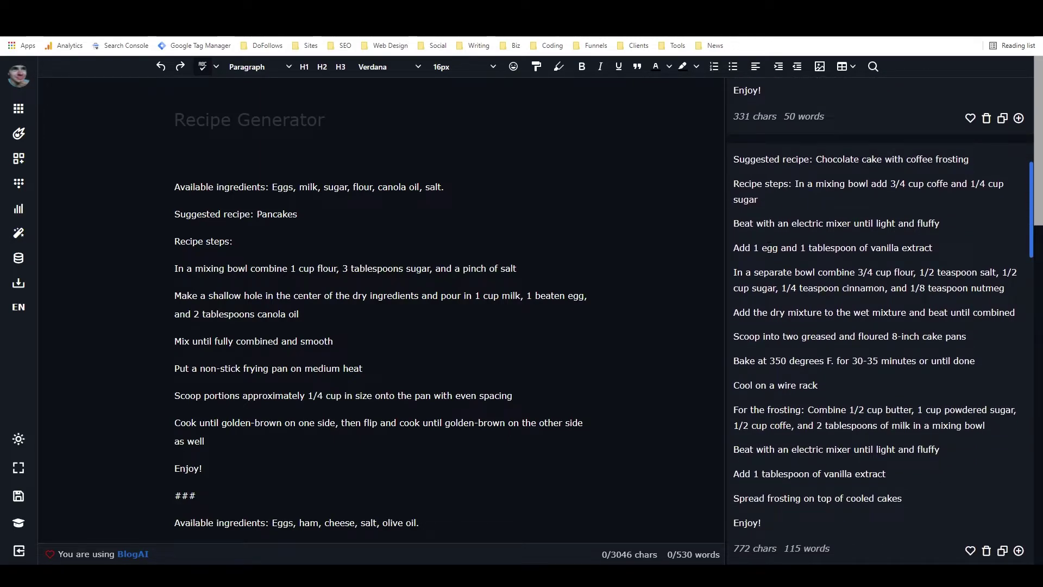
scroll(946, 391, down, 2)
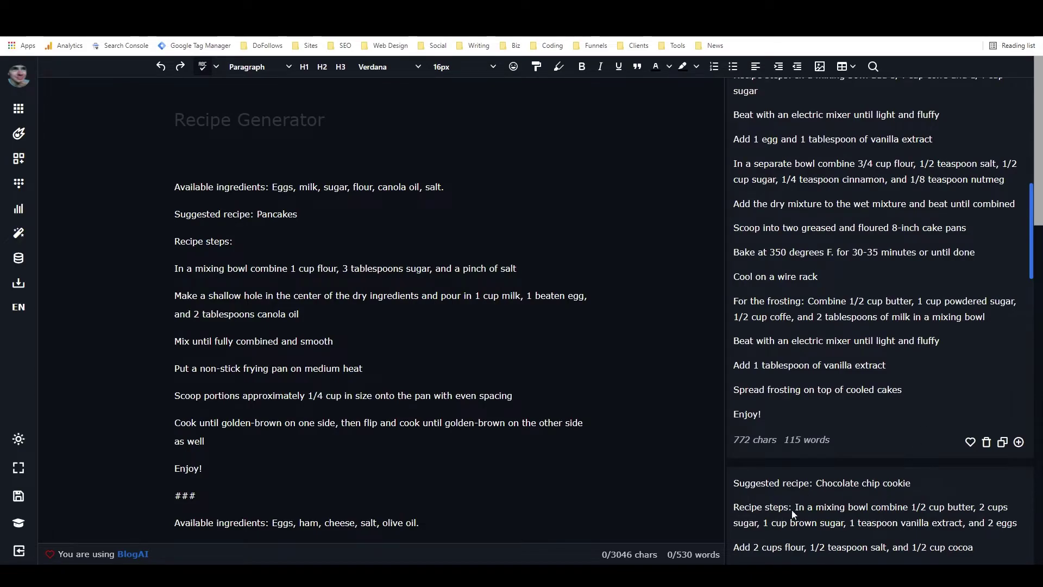
scroll(895, 439, up, 10)
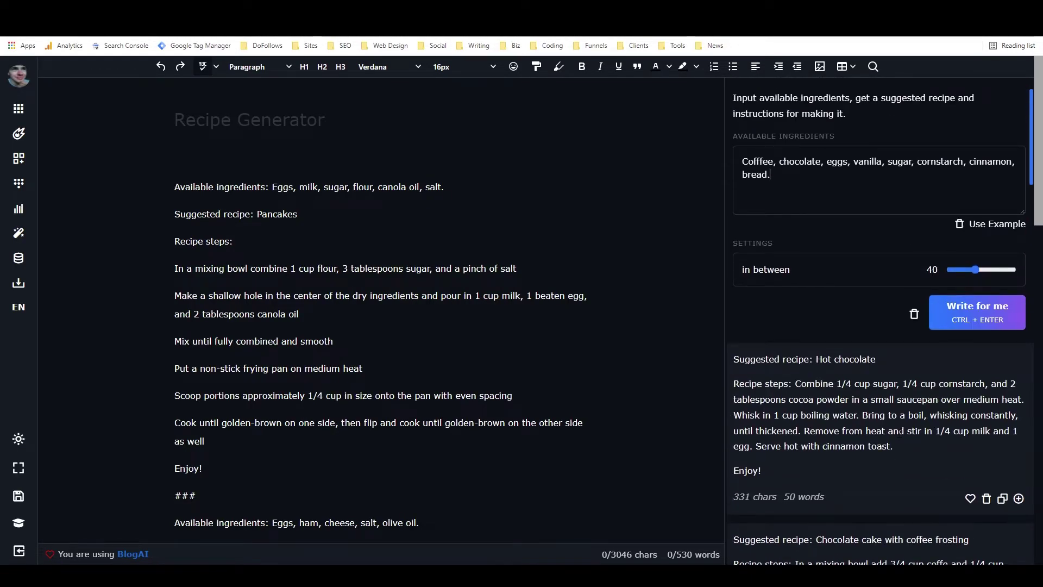
scroll(900, 443, down, 8)
scroll(899, 431, down, 6)
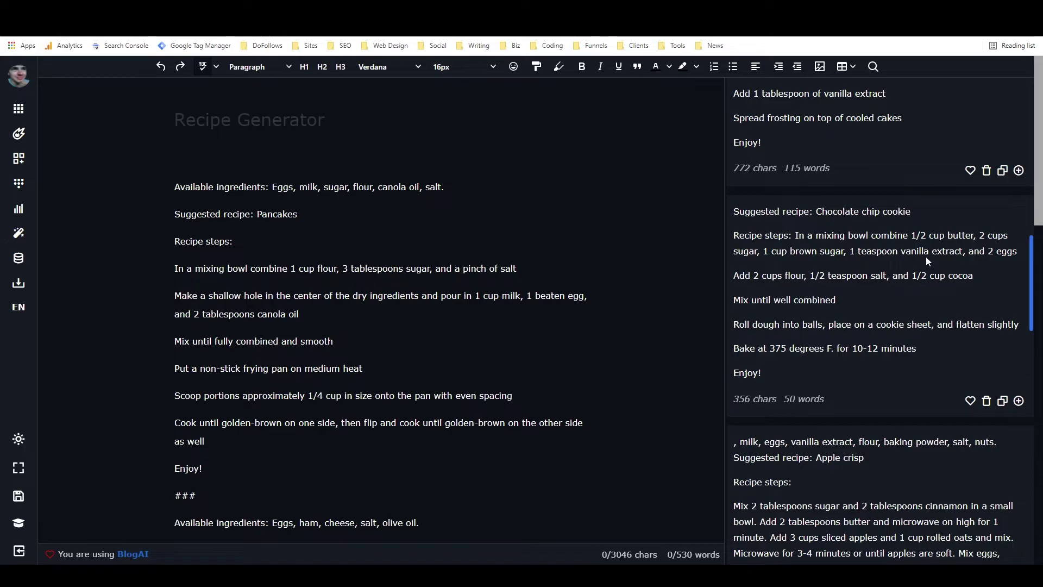
drag(787, 275, 806, 275)
click(807, 276)
Scroll back up to the Chocolate cake with coffee frosting suggestion below Hot chocolate
scroll(896, 337, up, 10)
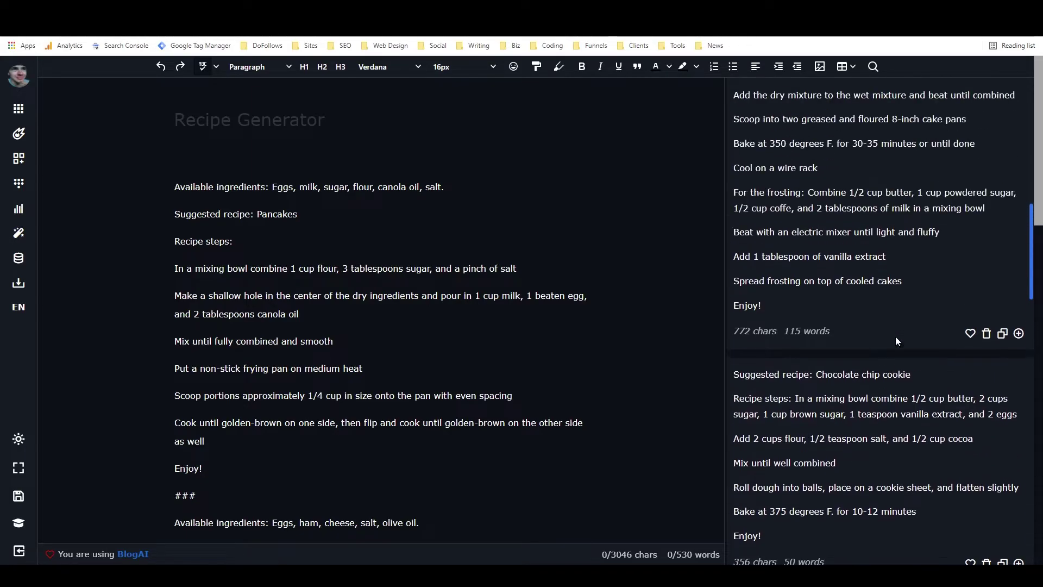
scroll(914, 358, up, 4)
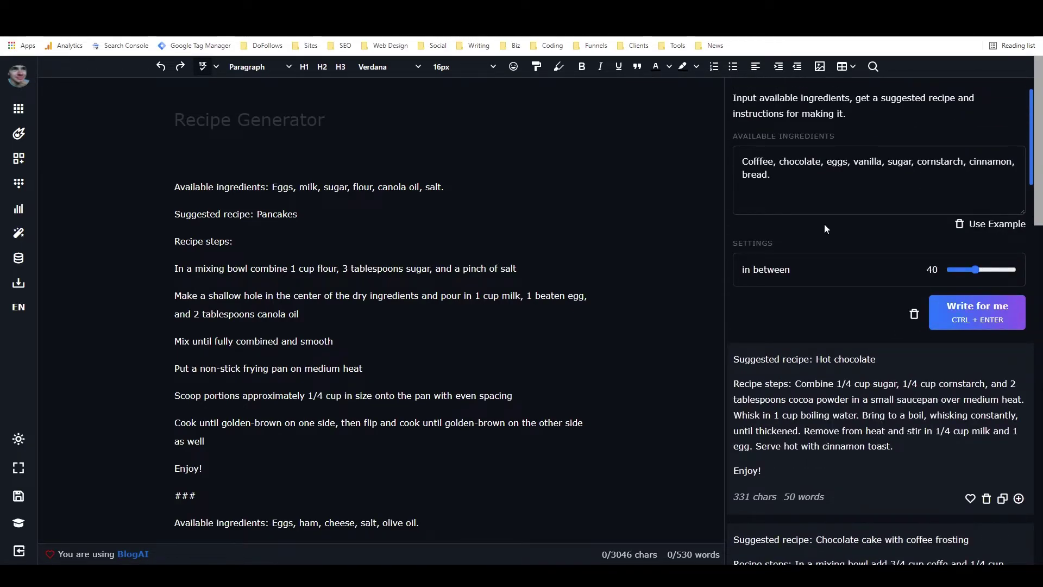
scroll(823, 245, down, 3)
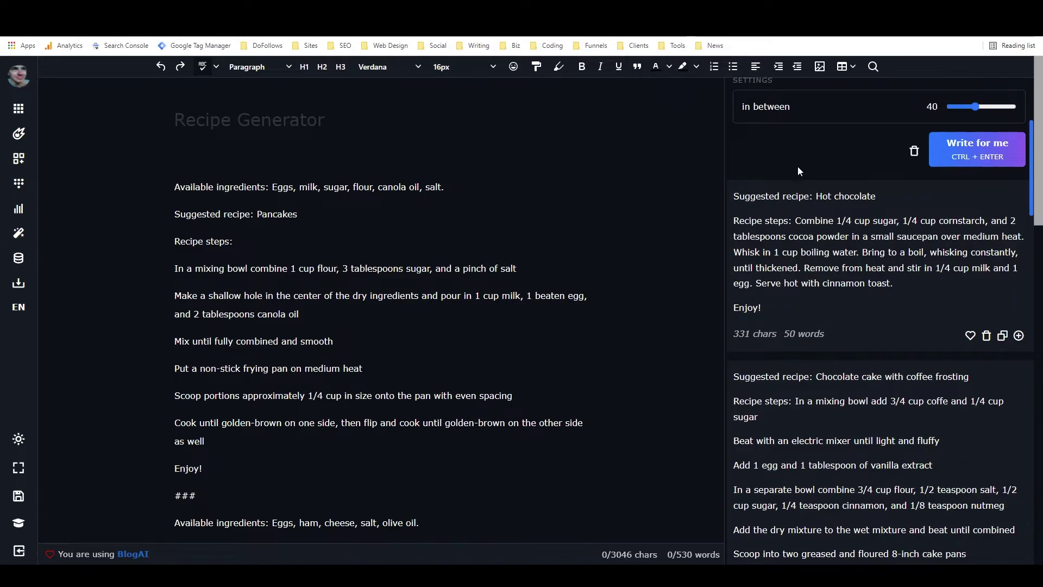
scroll(830, 170, up, 2)
scroll(826, 173, up, 2)
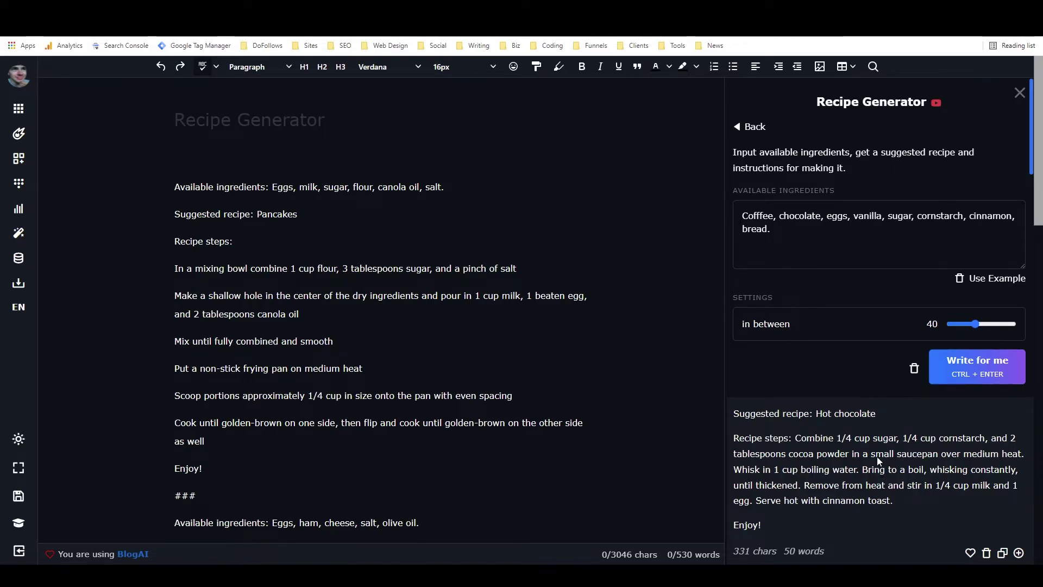
scroll(813, 363, down, 1)
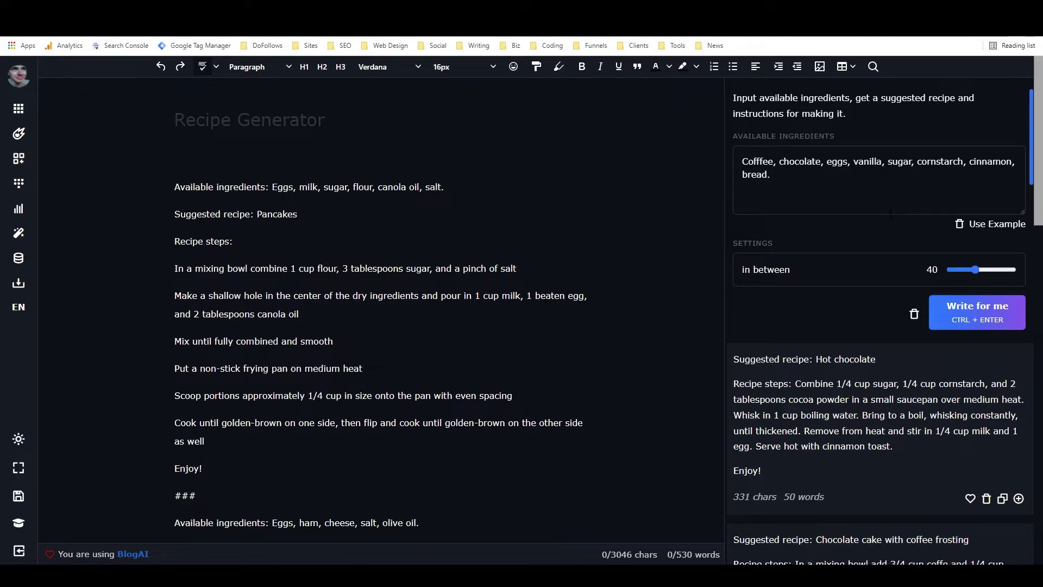
scroll(888, 239, down, 7)
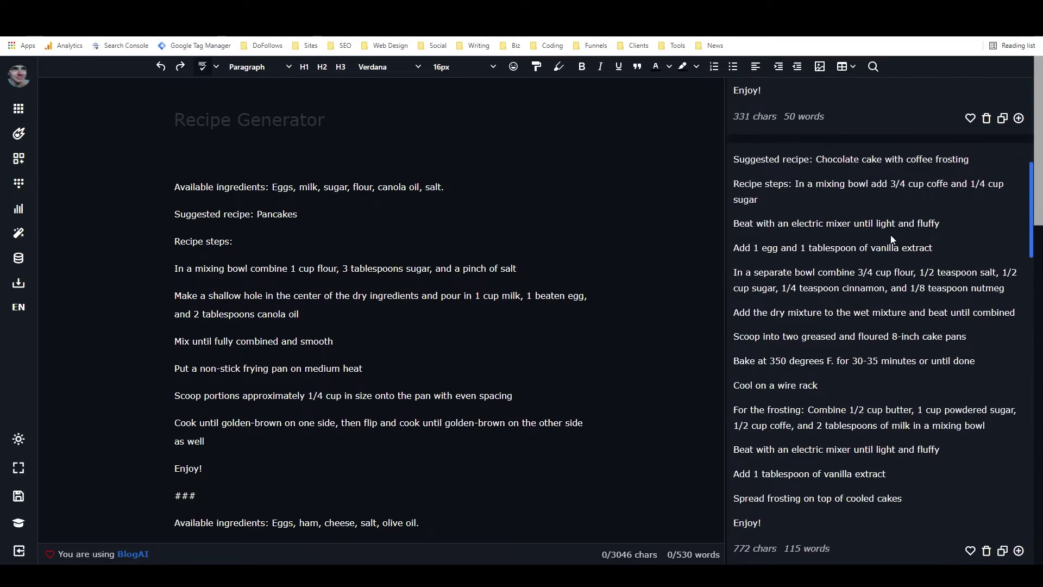
mouse_move(816, 160)
mouse_down()
mouse_move(969, 160)
mouse_move(817, 158)
mouse_up()
click(971, 163)
click(815, 166)
drag(770, 361, 881, 360)
click(826, 360)
click(880, 361)
scroll(778, 256, up, 3)
scroll(761, 179, up, 5)
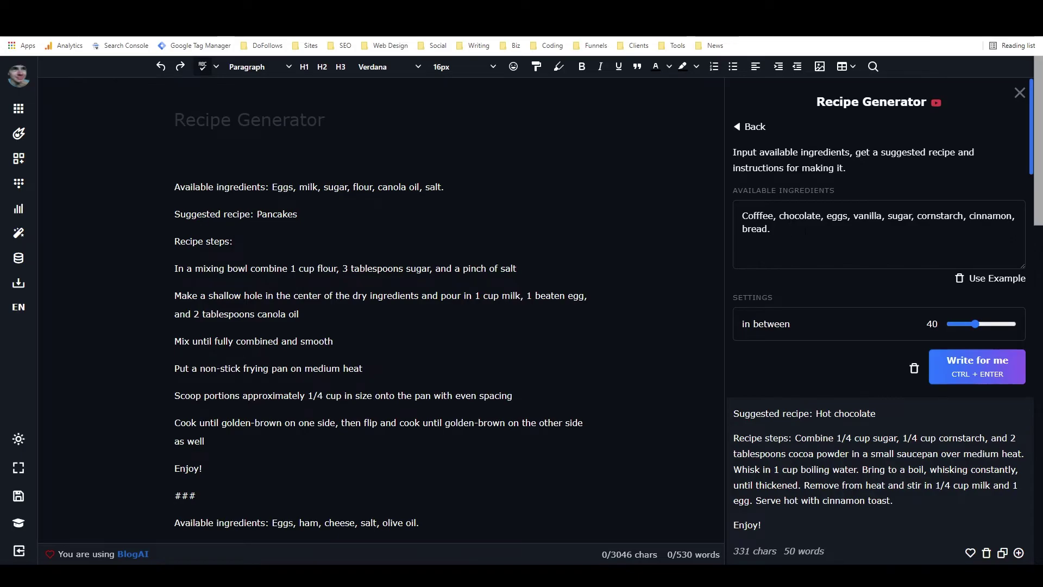
scroll(802, 233, down, 2)
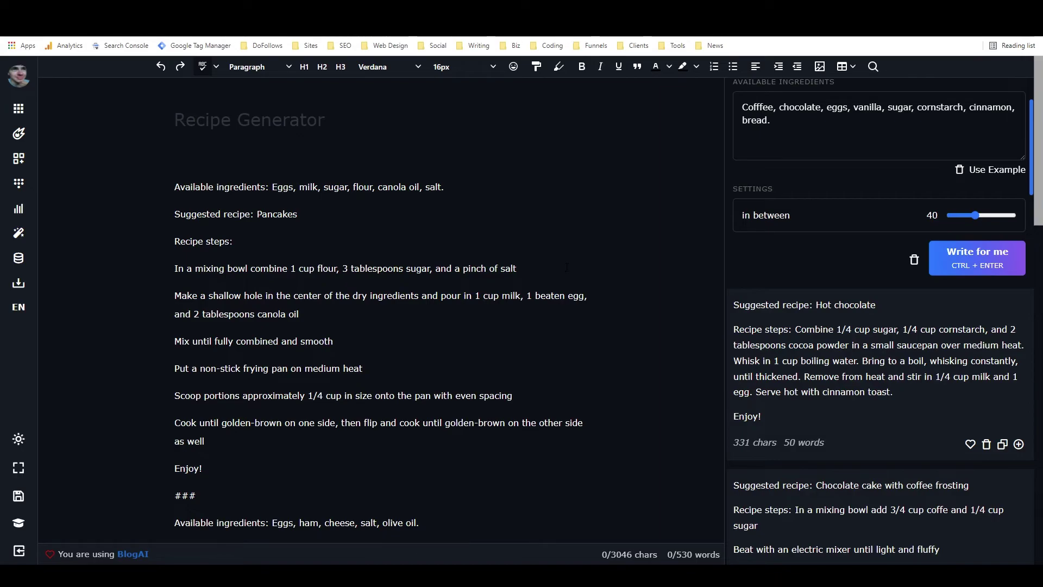
scroll(823, 240, up, 2)
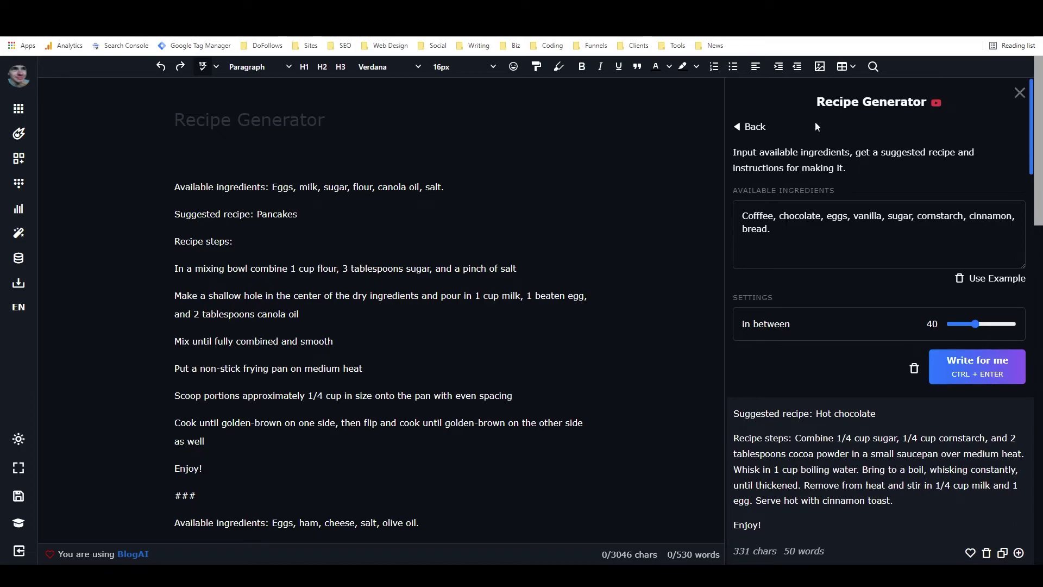
Return to the library and share Recipe Generator with the community, confirming Yes
click(753, 128)
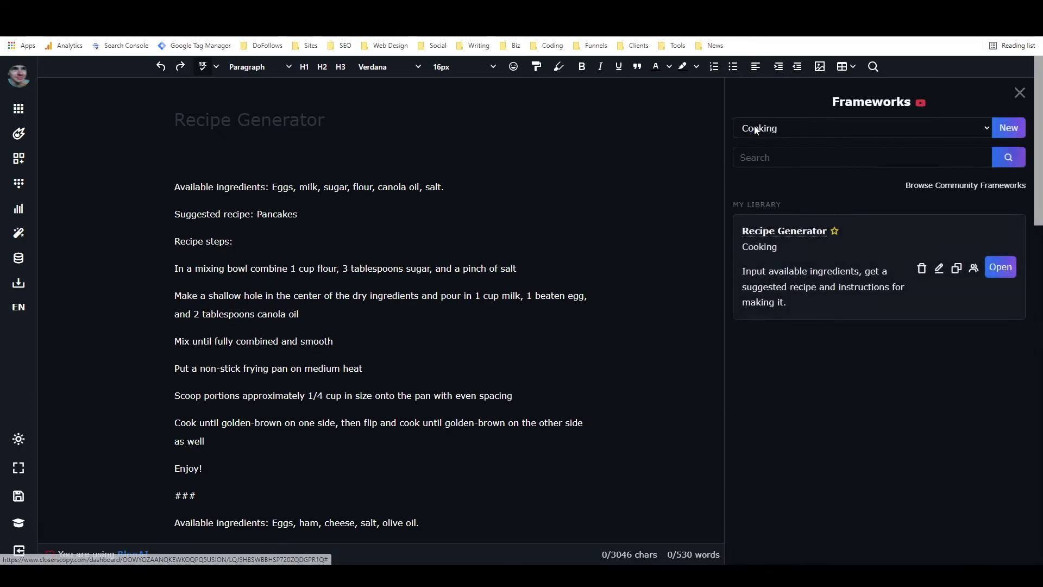
click(973, 268)
click(496, 366)
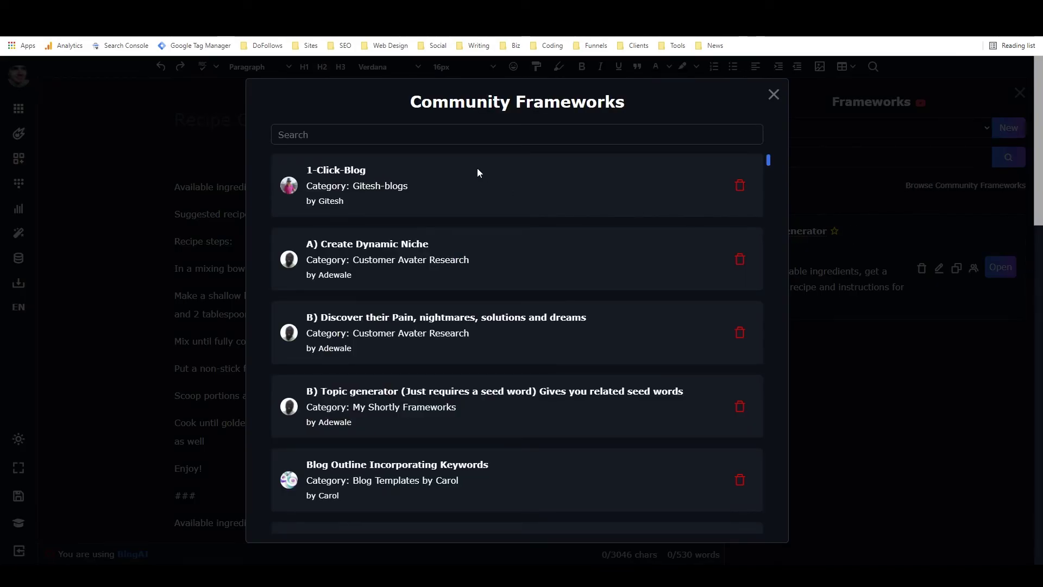
Search Community Frameworks for 'recipe' to confirm the listing, then close it
click(773, 95)
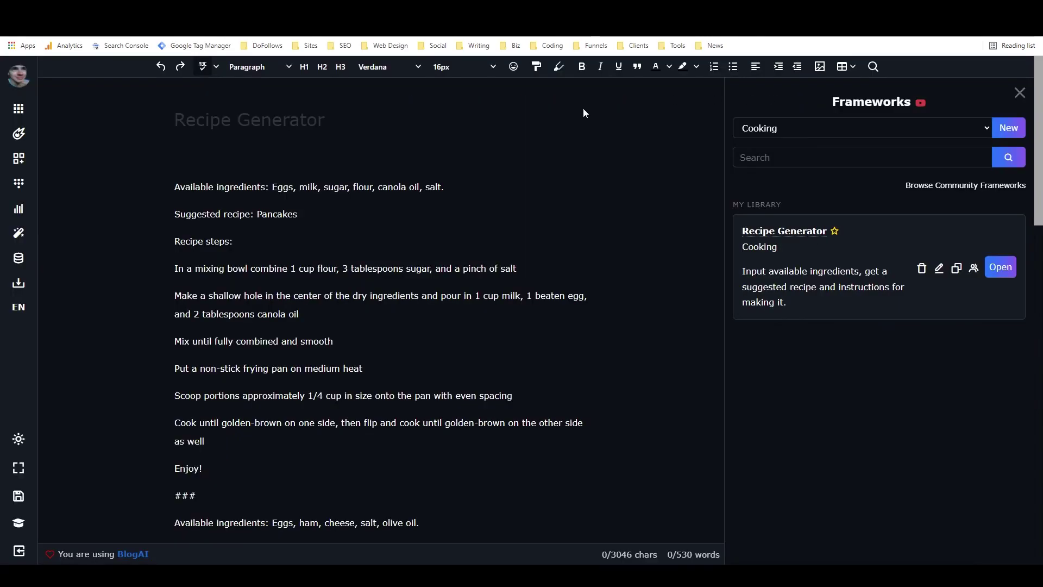
click(20, 164)
click(21, 165)
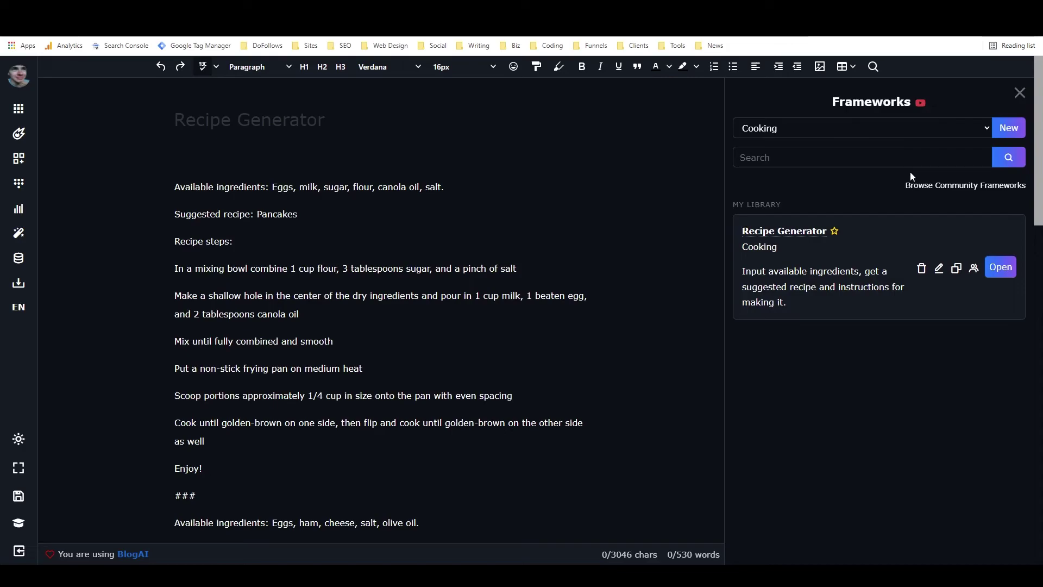
click(918, 185)
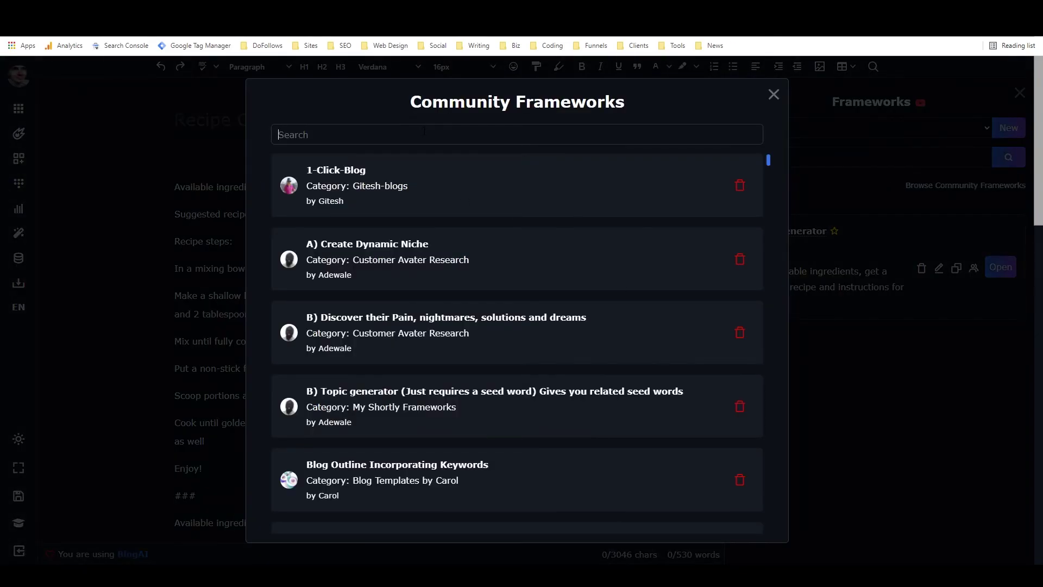
text(recipe)
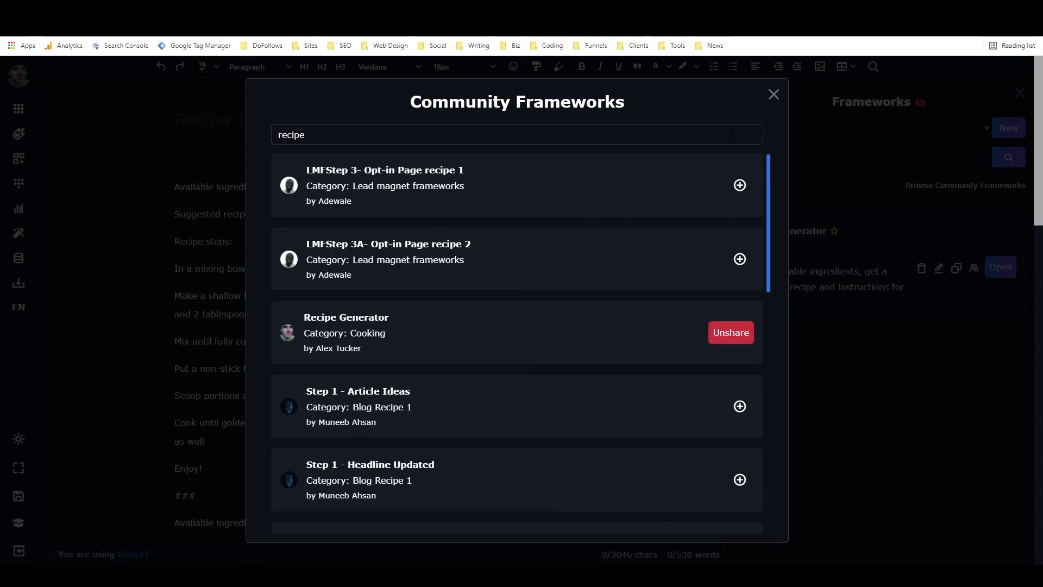
click(773, 94)
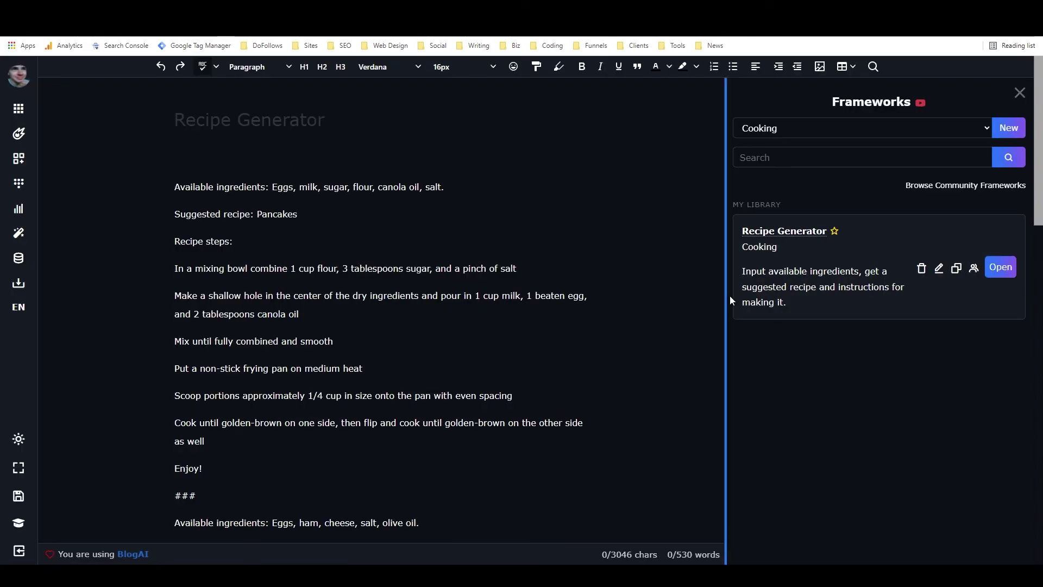